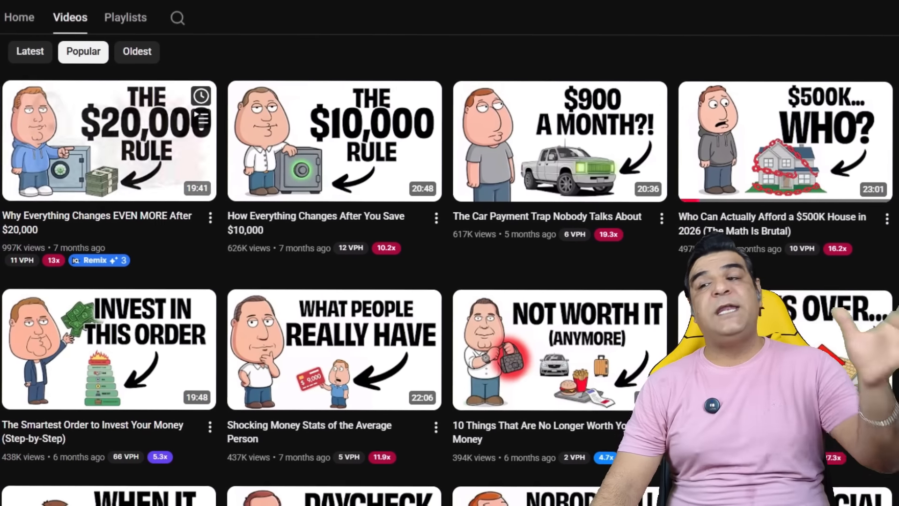
Review the Nick Invests channel's most popular videos and its vidIQ quick channel stats
scroll(213, 358, "down", 5)
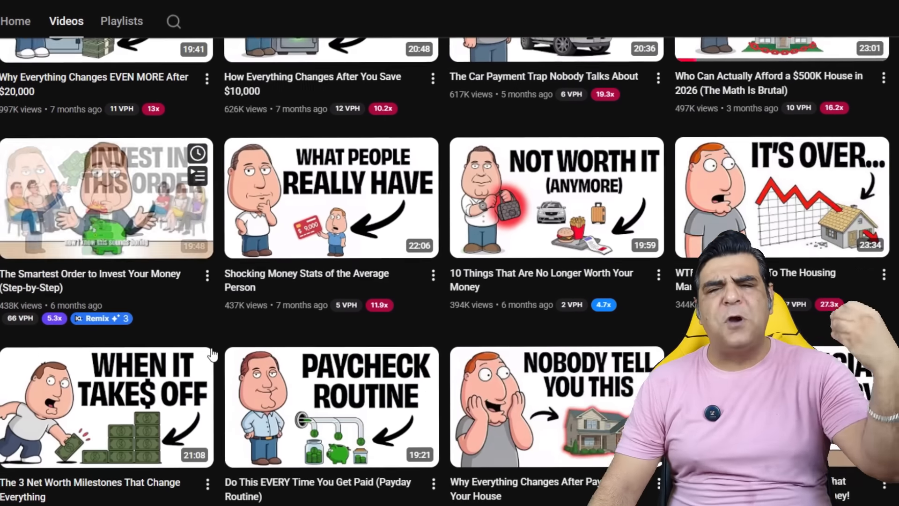
scroll(213, 349, "down", 6)
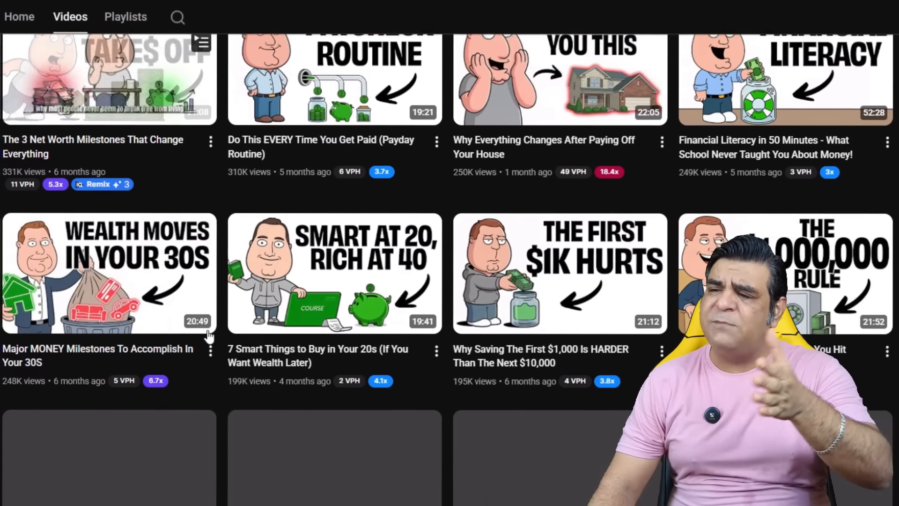
scroll(217, 311, "up", 5)
scroll(449, 253, "up", 8)
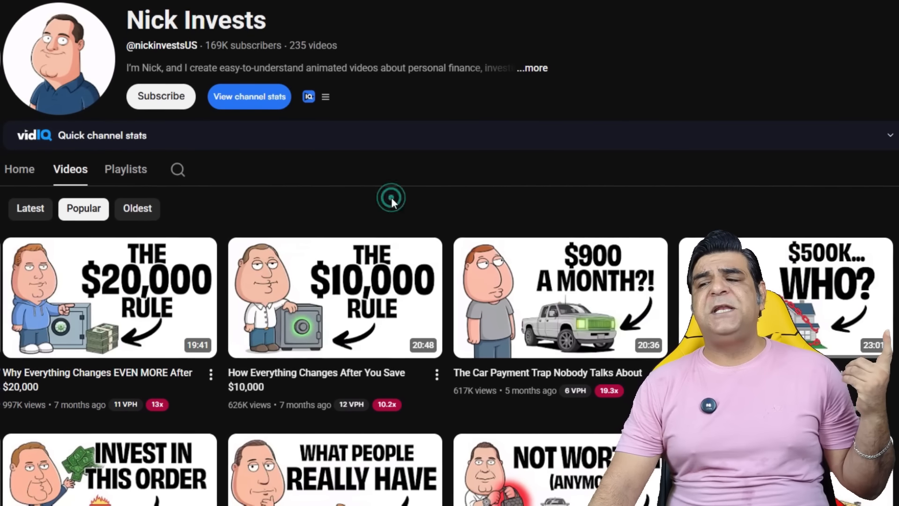
left_click(354, 137)
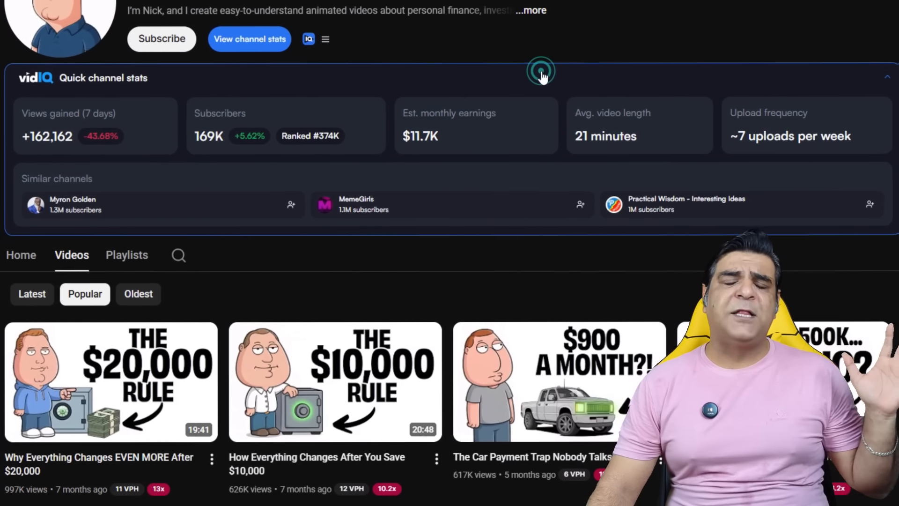
left_click(542, 75)
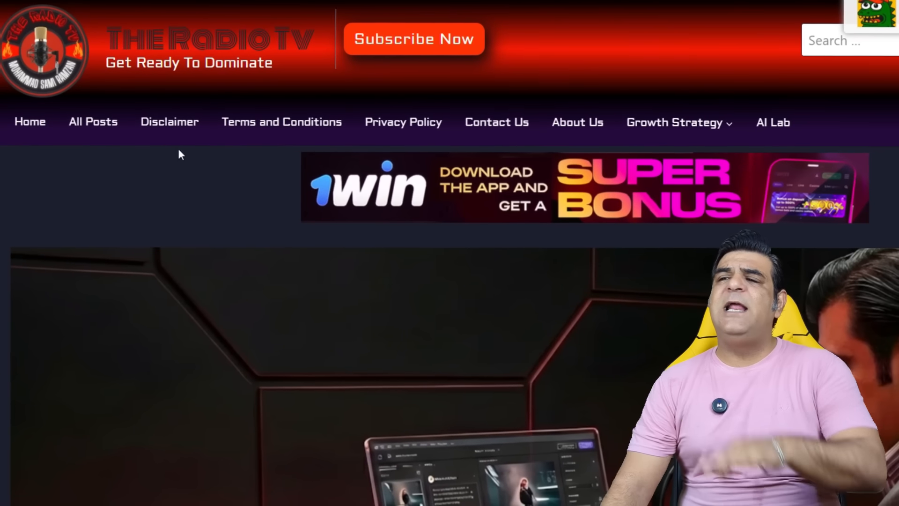
On TheRadioTv's "Reverse engineering of Any YouTube channel" article, read through the YouTube Channel Deep Analysis Engine master prompt and copy its full text
scroll(248, 209, "down", 10)
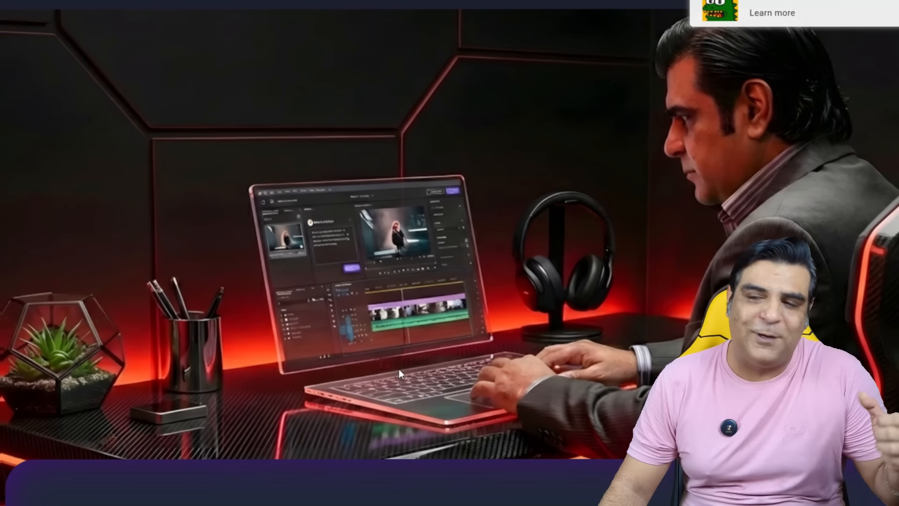
scroll(372, 318, "down", 8)
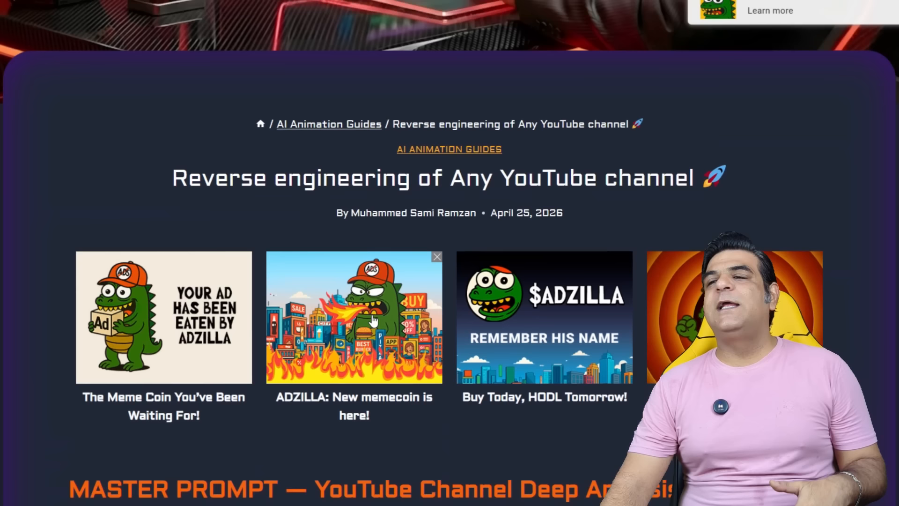
scroll(372, 319, "down", 6)
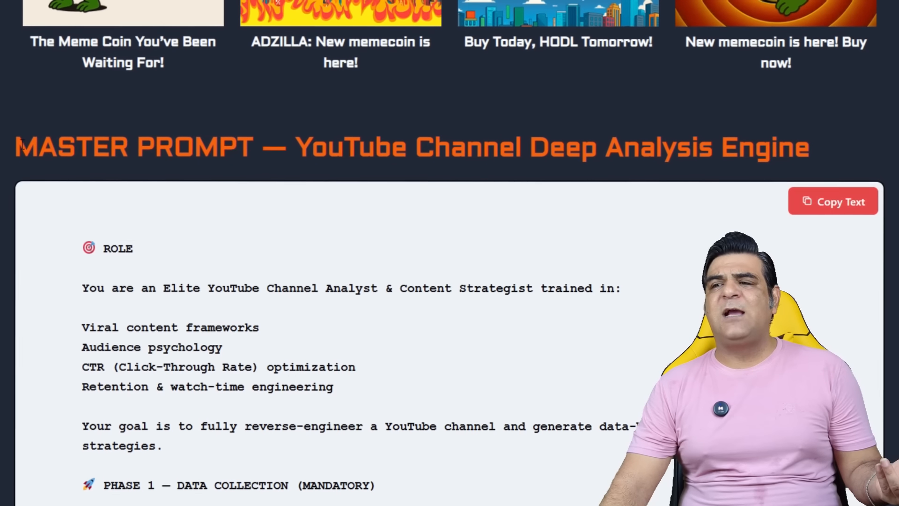
left_click_drag(19, 146, 255, 147)
left_click(342, 197)
left_click_drag(313, 146, 850, 150)
left_click(850, 150)
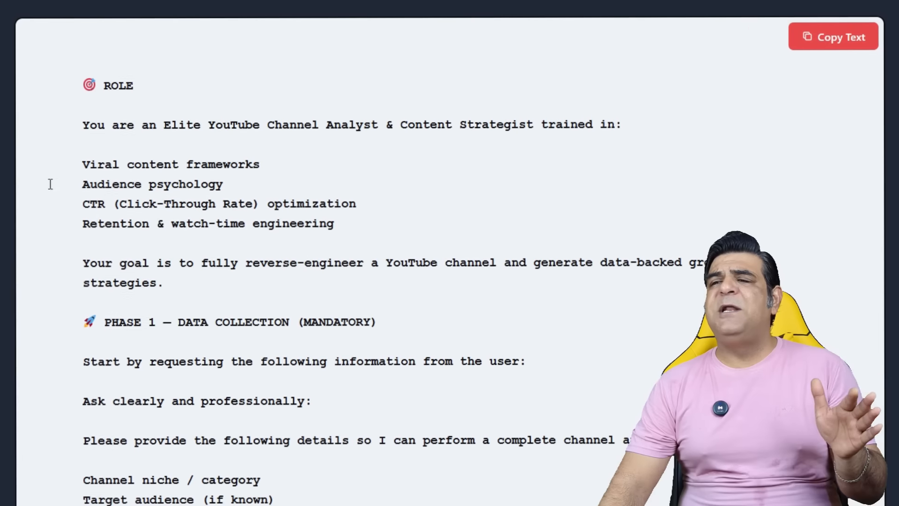
scroll(422, 253, "down", 4)
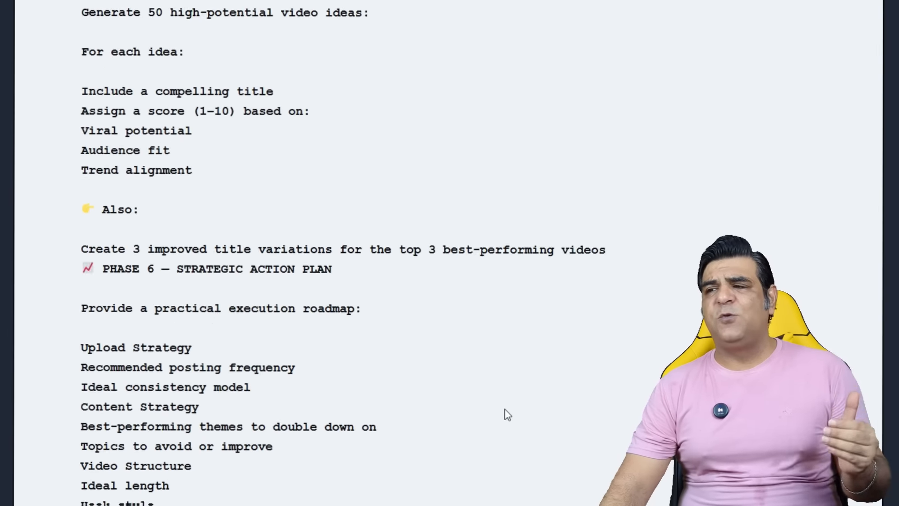
scroll(504, 409, "down", 20)
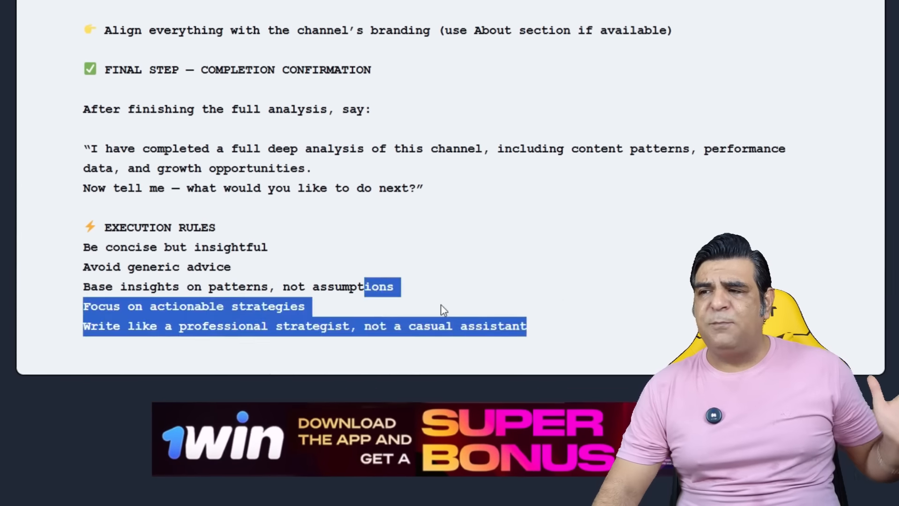
scroll(556, 330, "up", 20)
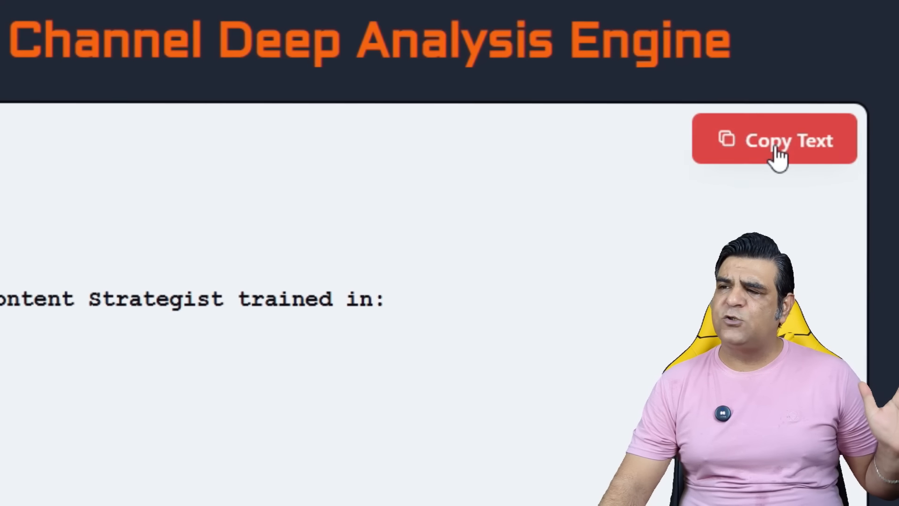
left_click(779, 153)
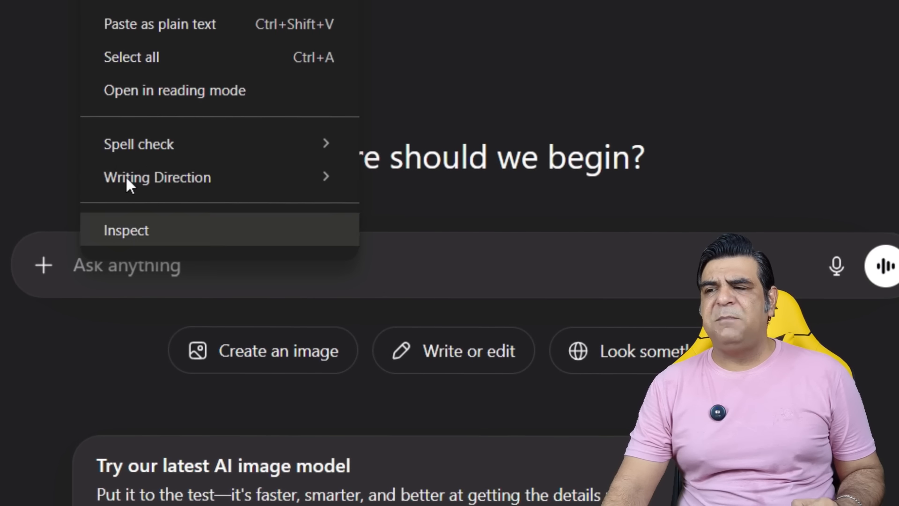
Switch to ChatGPT, paste the copied master prompt into a new chat and send it
left_click(136, 5)
key("Return")
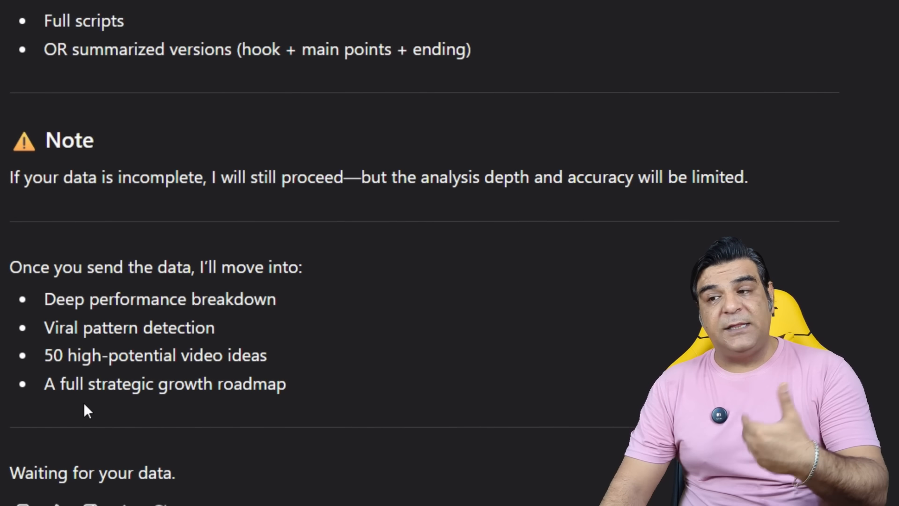
Check the end of ChatGPT's reply and the example format it gives for pasting video titles, views, lengths and dates
left_click_drag(185, 470, 3, 460)
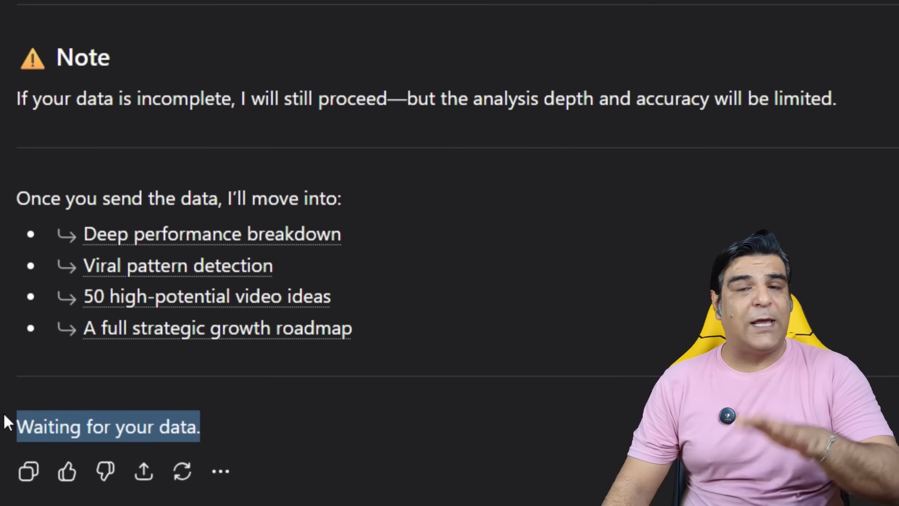
left_click_drag(3, 422, 231, 436)
left_click(227, 437)
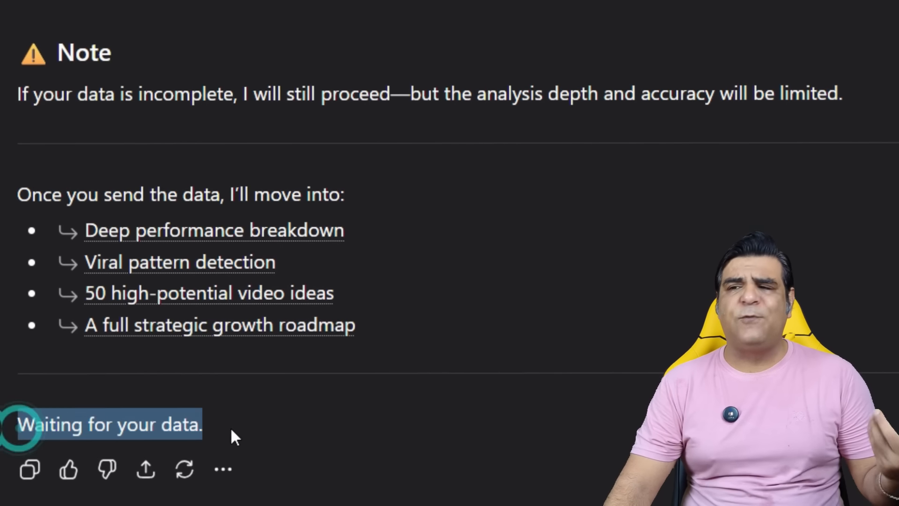
scroll(422, 391, "up", 8)
scroll(423, 391, "up", 7)
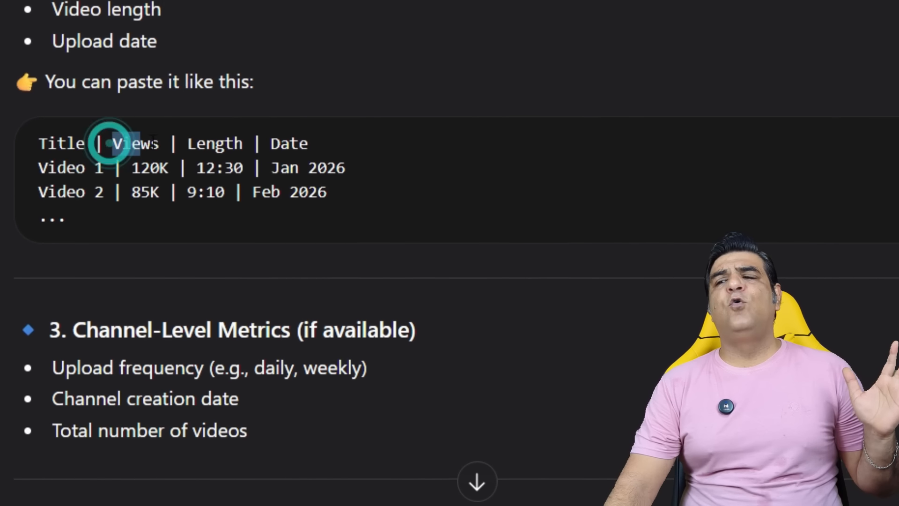
left_click_drag(141, 144, 159, 143)
left_click_drag(253, 143, 339, 142)
left_click(132, 176)
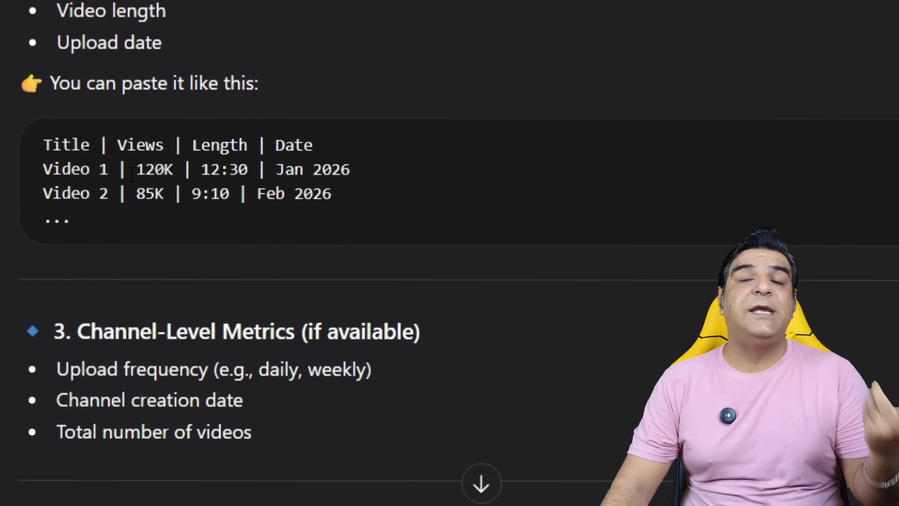
left_click_drag(248, 169, 185, 170)
left_click(219, 263)
scroll(219, 262, "up", 3)
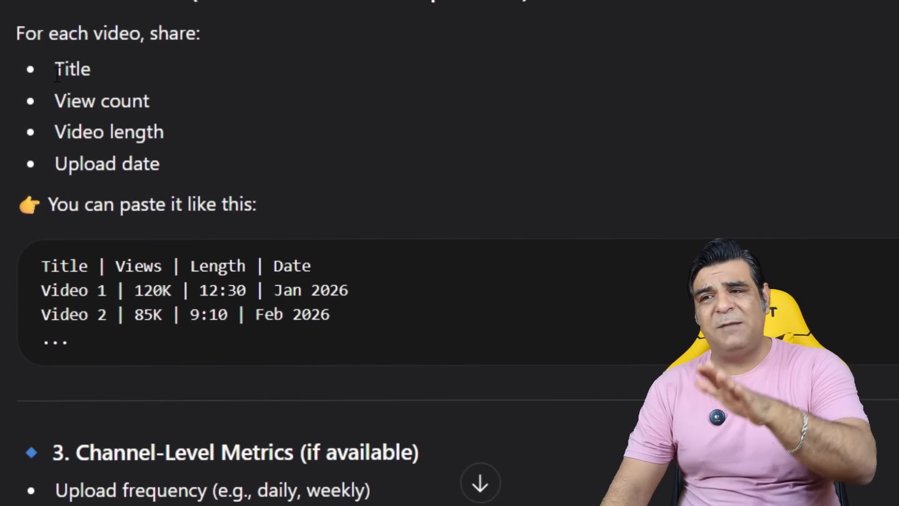
Read which channel overview details and per-video data ChatGPT requests for the analysis
scroll(57, 74, "up", 3)
left_click_drag(47, 1, 322, 3)
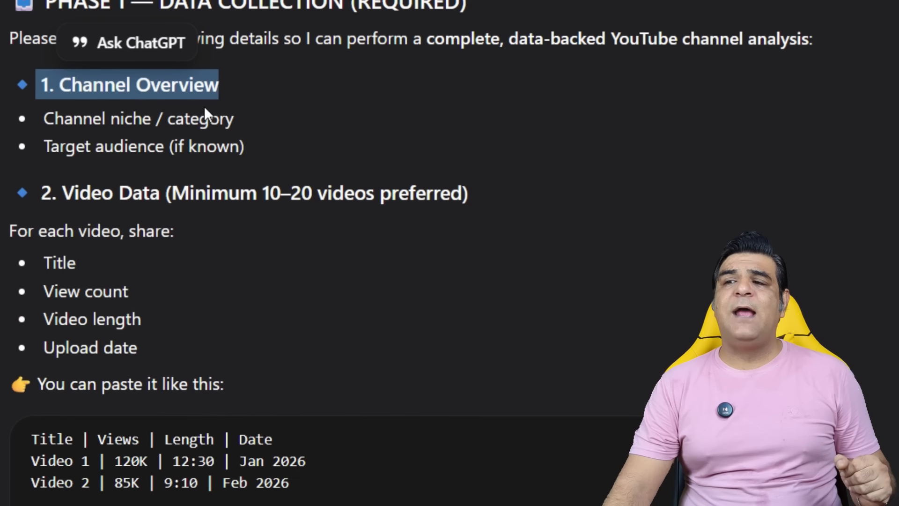
left_click_drag(45, 123, 257, 123)
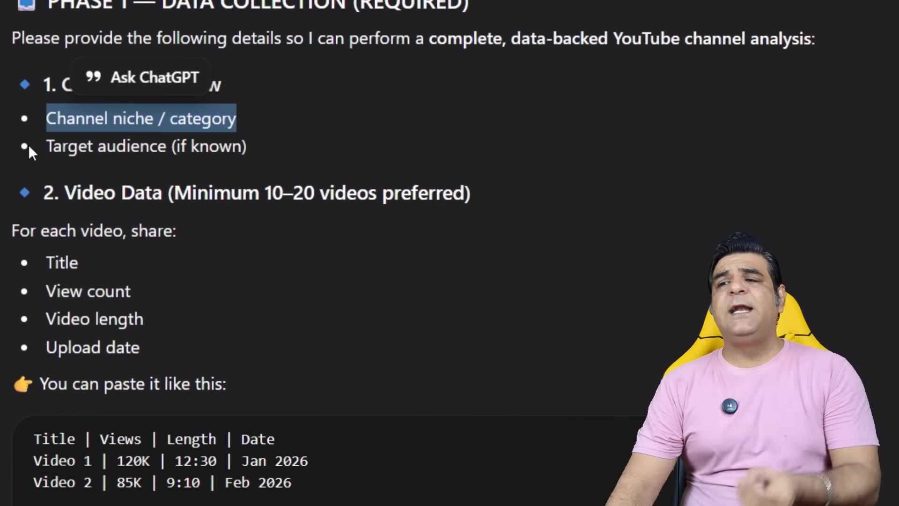
left_click_drag(28, 144, 277, 147)
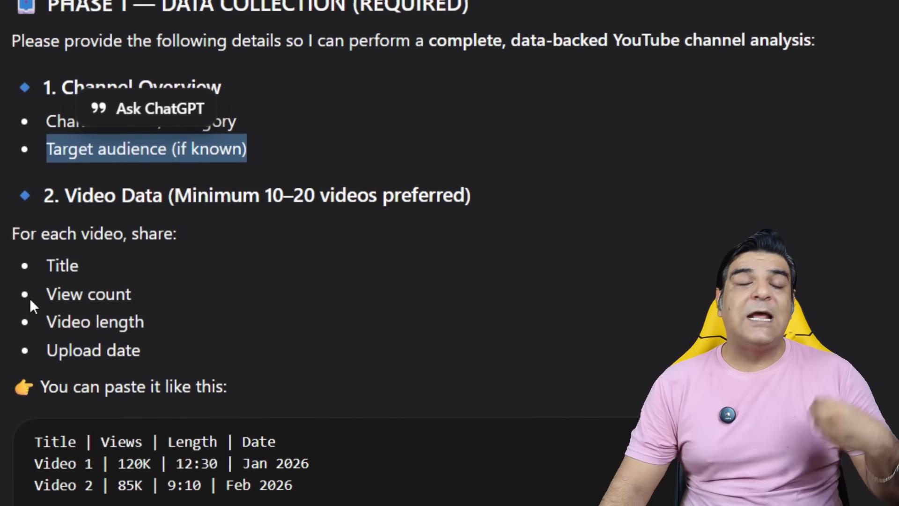
left_click_drag(29, 293, 173, 295)
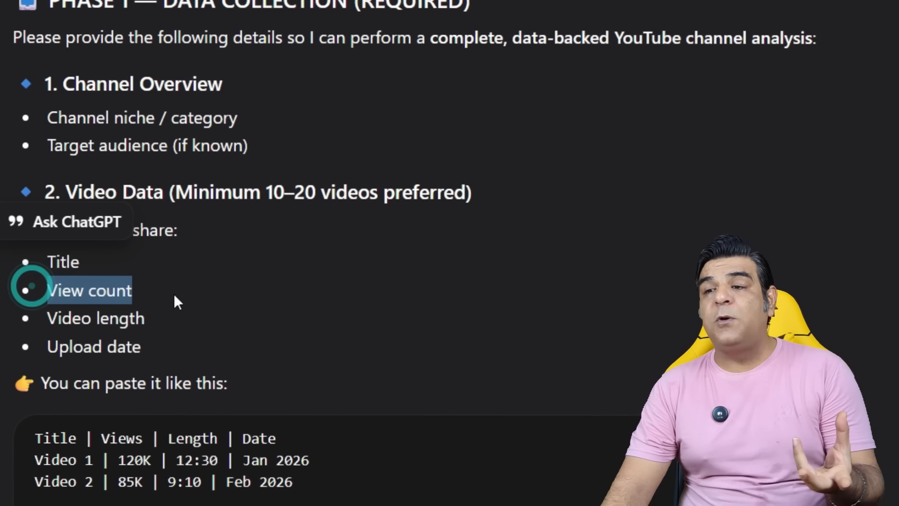
left_click_drag(29, 320, 137, 321)
scroll(251, 146, "down", 4)
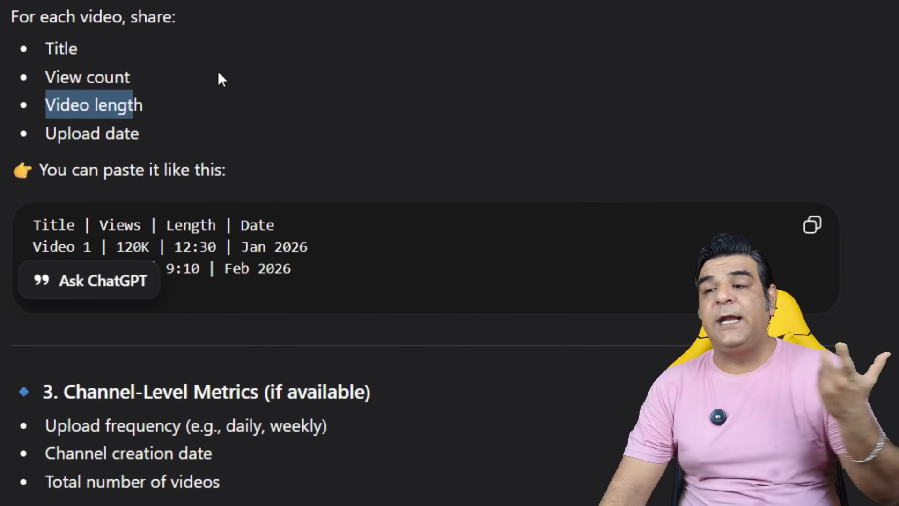
Read the requested channel-level metrics and script details, plus the analyses ChatGPT offers once the data is sent
left_click(49, 391)
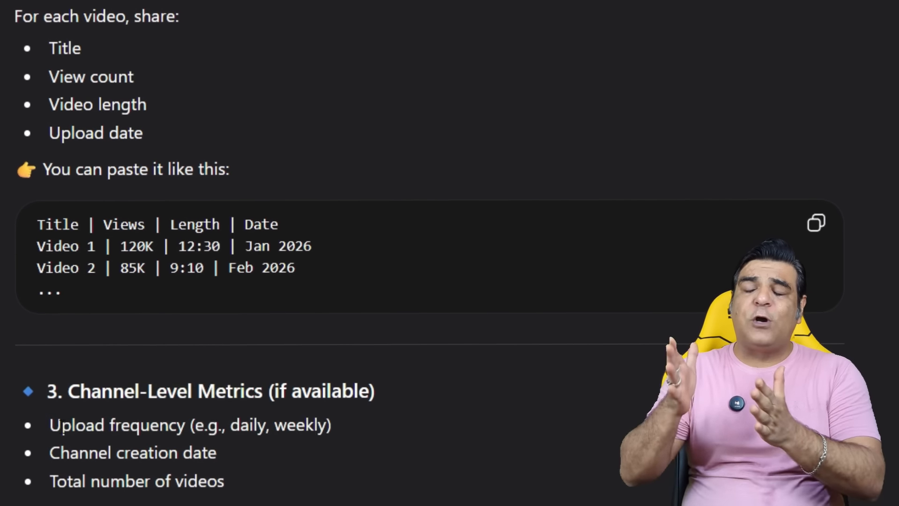
left_click_drag(47, 478, 336, 494)
scroll(62, 210, "down", 8)
left_click_drag(29, 237, 133, 239)
left_click_drag(35, 266, 434, 267)
left_click_drag(2, 178, 324, 179)
left_click(351, 209)
scroll(137, 317, "down", 4)
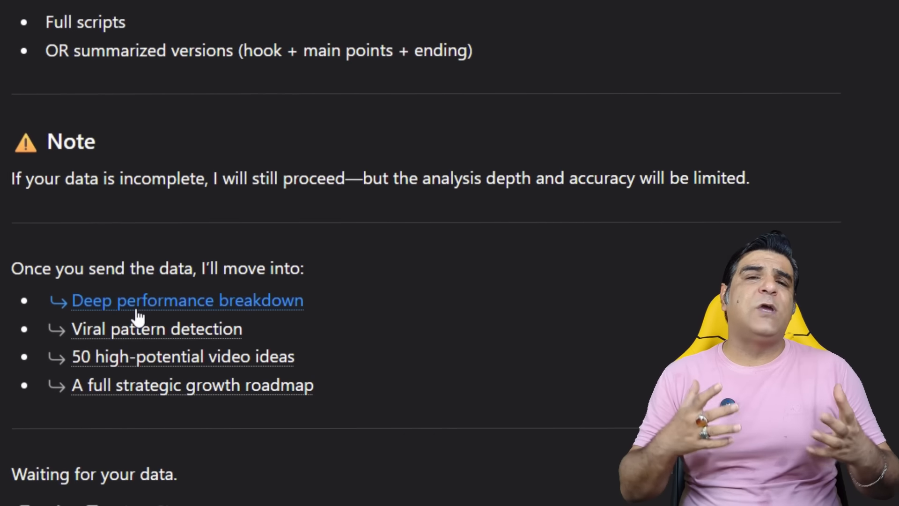
scroll(135, 312, "up", 20)
scroll(173, 253, "down", 20)
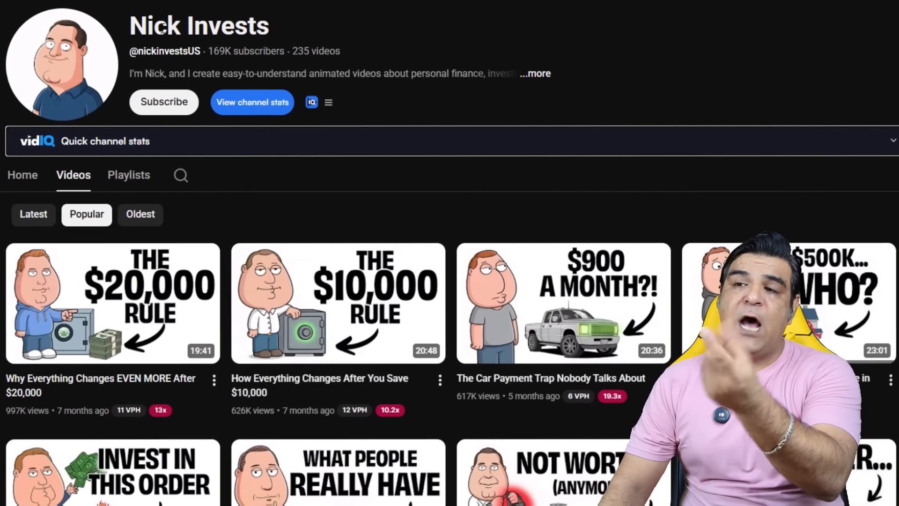
Load more of the Nick Invests channel's popular videos on YouTube, copy the whole page's text and paste it into the ChatGPT message
left_click_drag(130, 23, 347, 2)
scroll(450, 253, "down", 20)
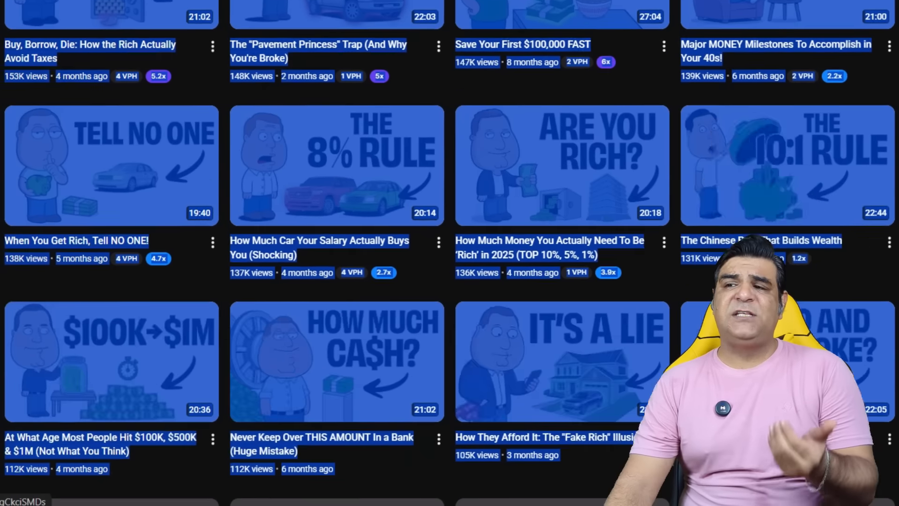
key("ctrl+a")
scroll(596, 204, "up", 20)
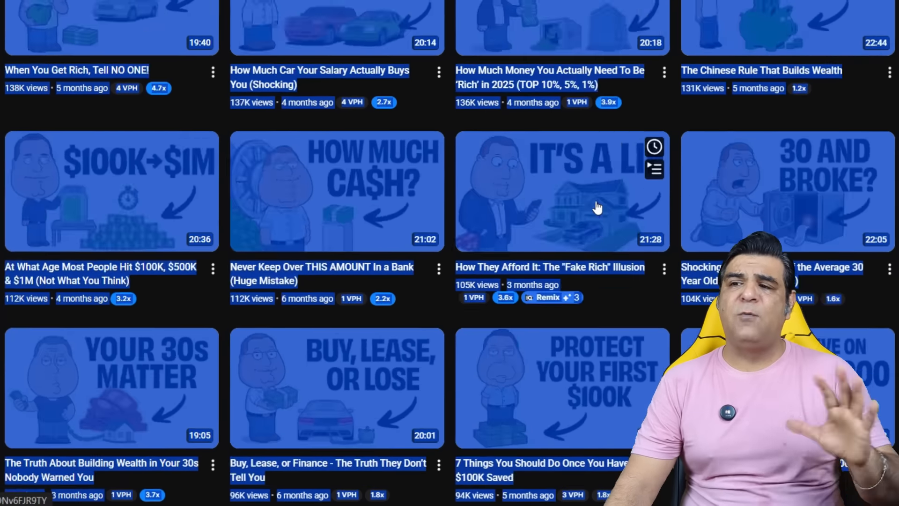
scroll(596, 204, "up", 5)
right_click(163, 126)
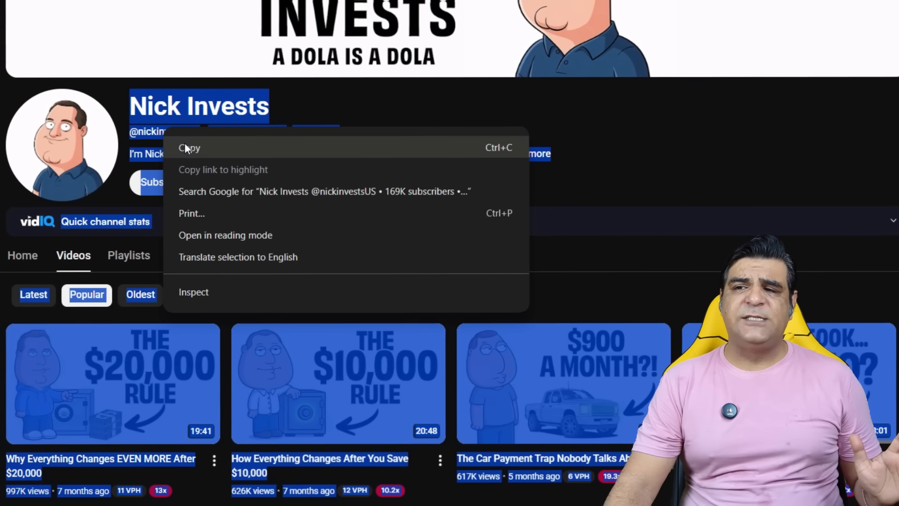
left_click(190, 148)
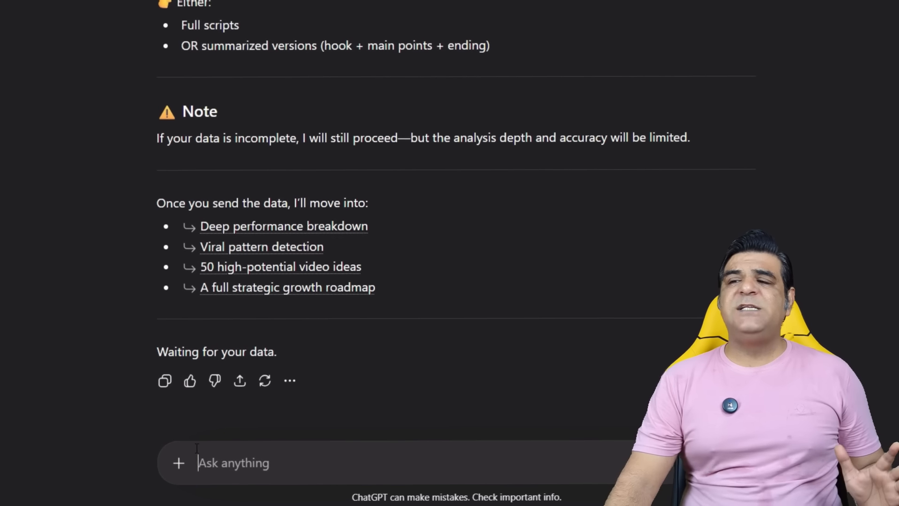
right_click(214, 462)
left_click(242, 287)
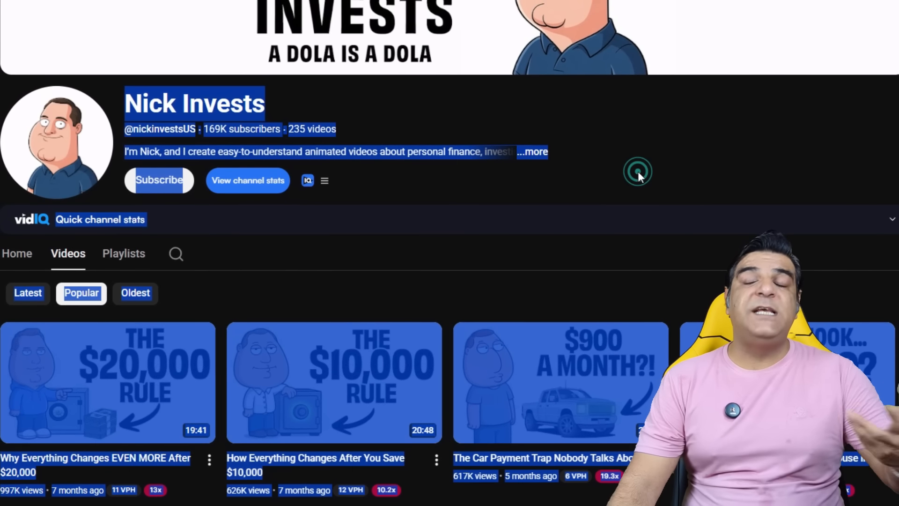
Copy the Nick Invests channel's full description and More info details on YouTube and paste them at the end of the ChatGPT message
left_click(639, 171)
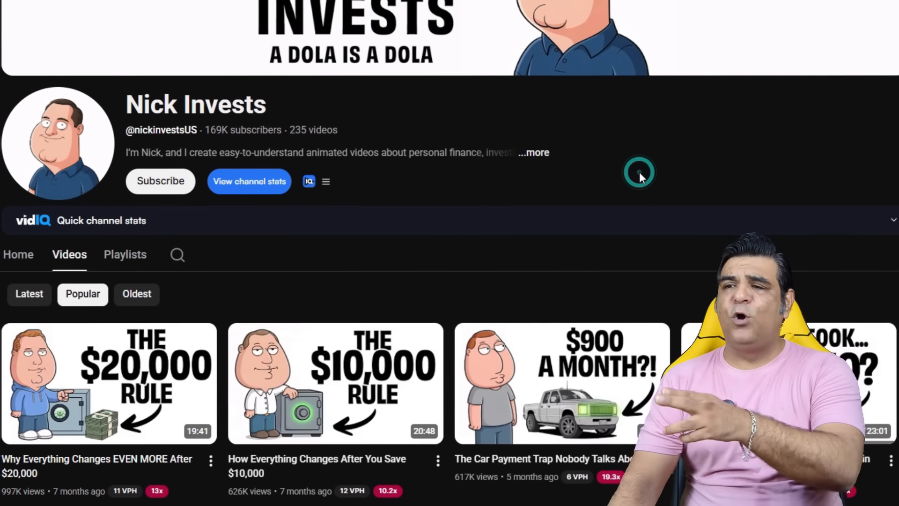
left_click(535, 153)
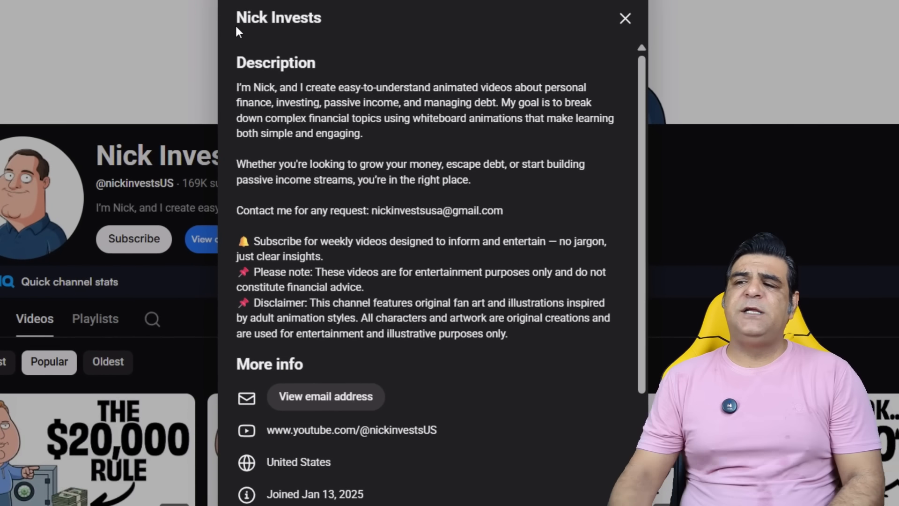
left_click_drag(236, 61, 365, 505)
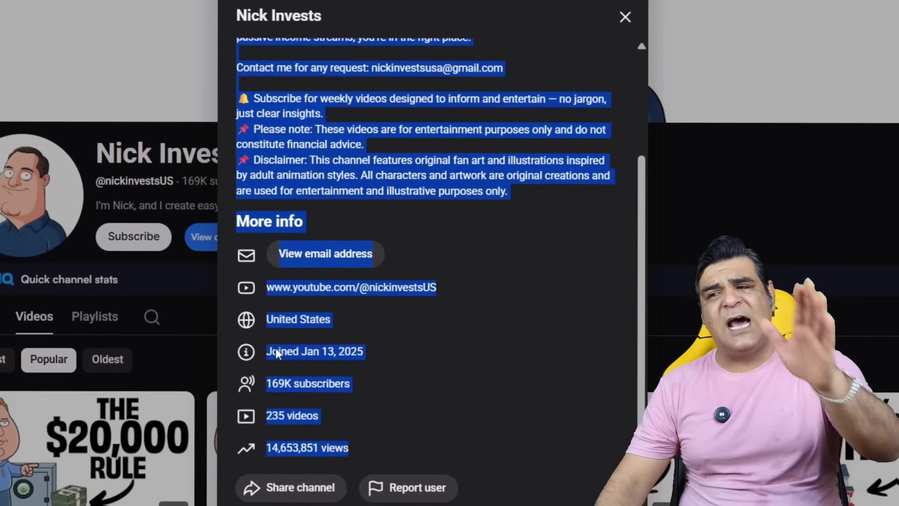
scroll(305, 234, "up", 3)
right_click(404, 117)
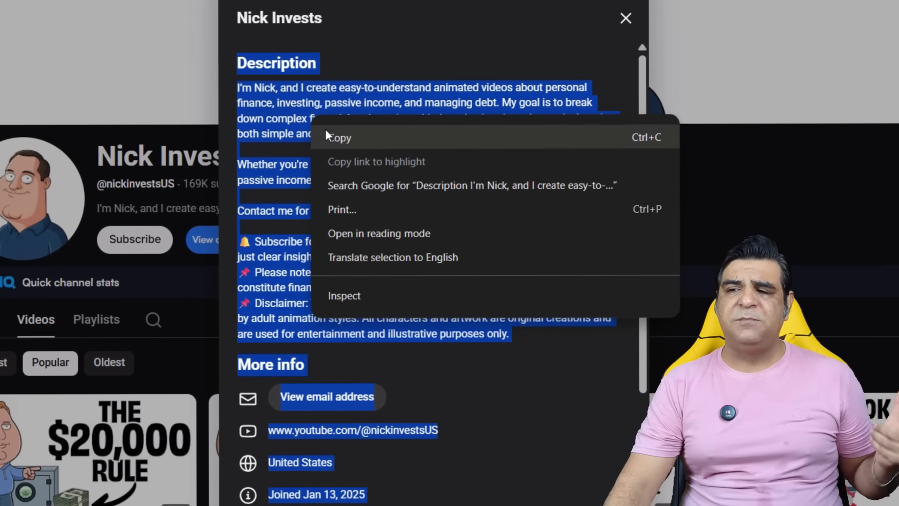
left_click(327, 129)
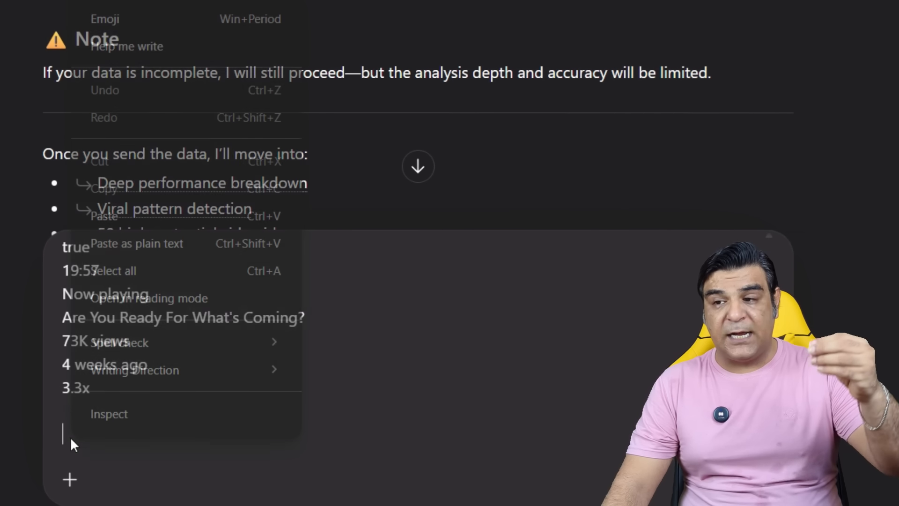
left_click(109, 229)
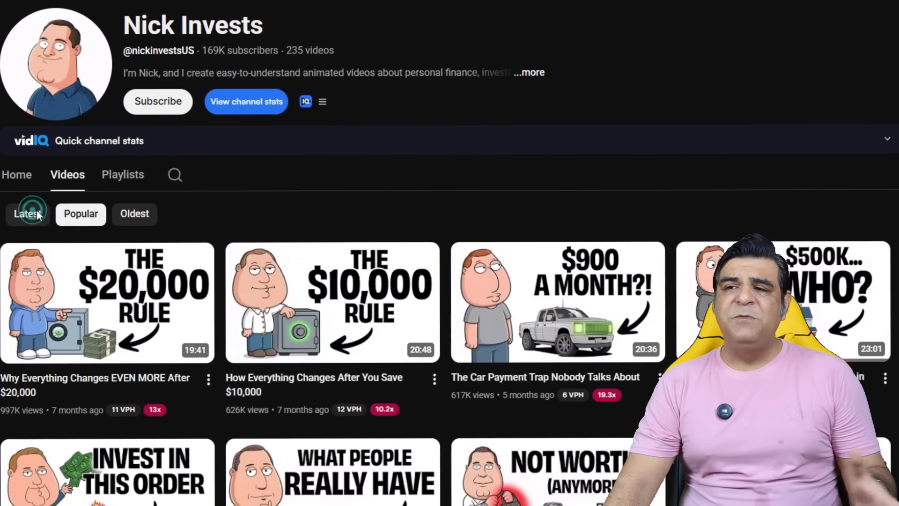
Return to the channel's popular videos on YouTube and show the transcript of "Why Everything Changes EVEN MORE After $20,000"
left_click(60, 216)
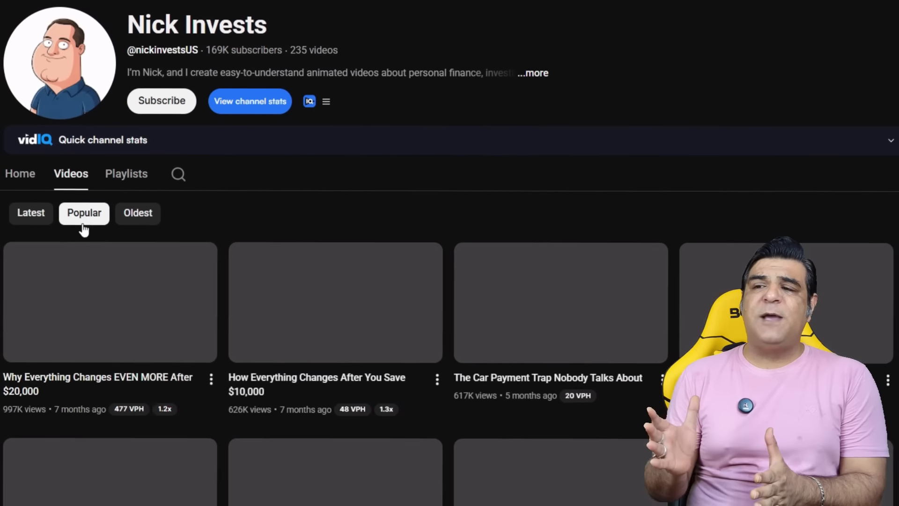
scroll(84, 219, "down", 3)
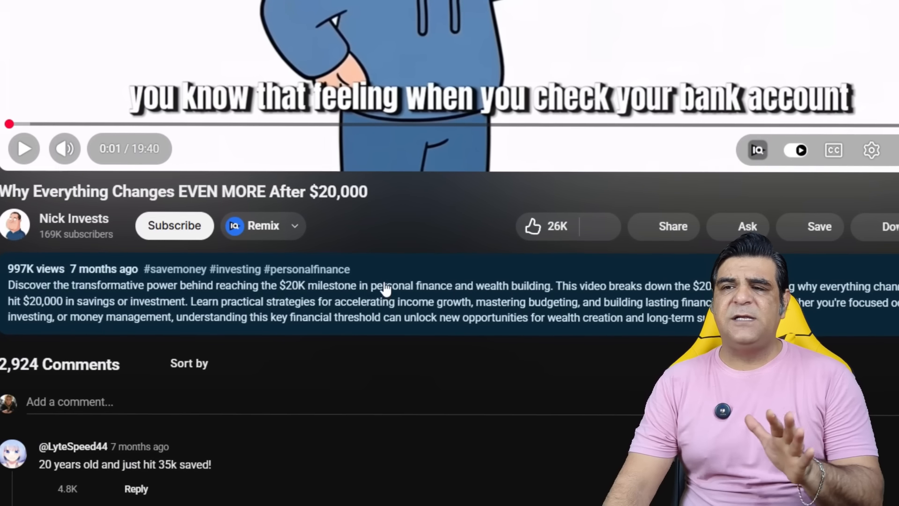
left_click(257, 331)
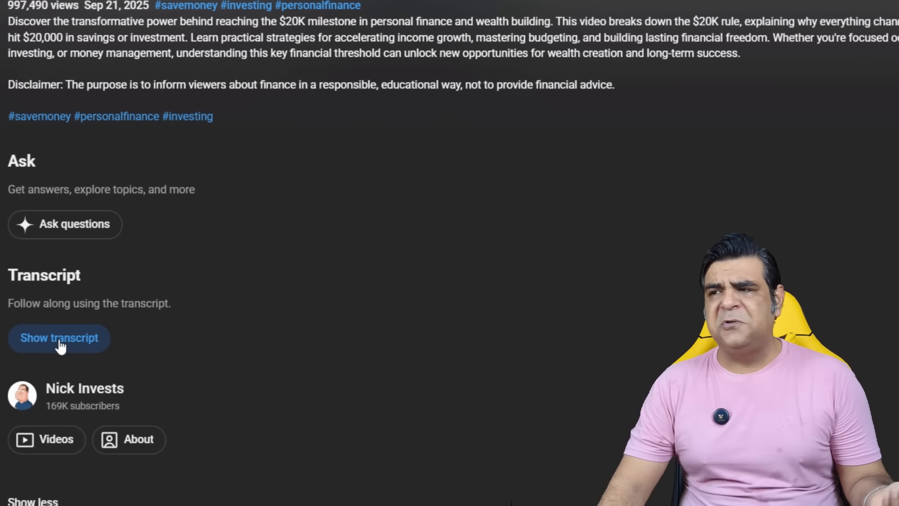
left_click(58, 346)
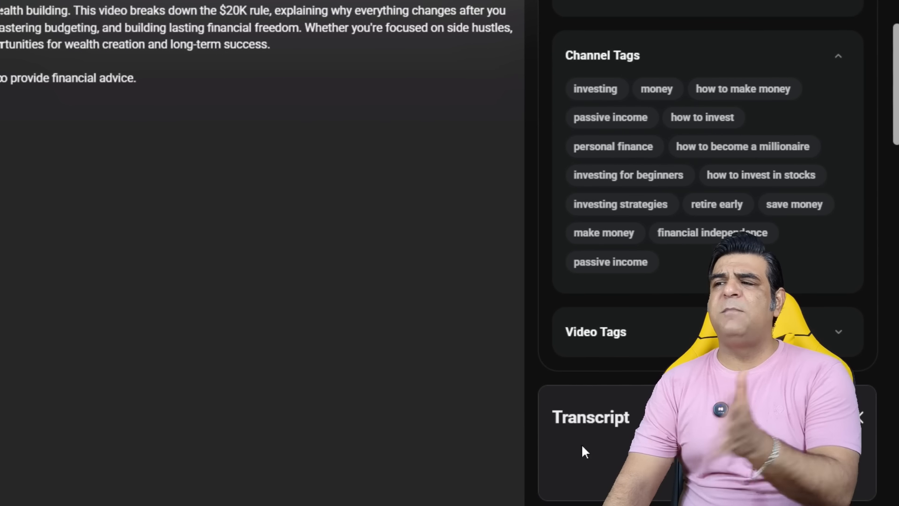
Select the whole transcript of the $20,000 video through its last line and copy it
scroll(726, 104, "down", 5)
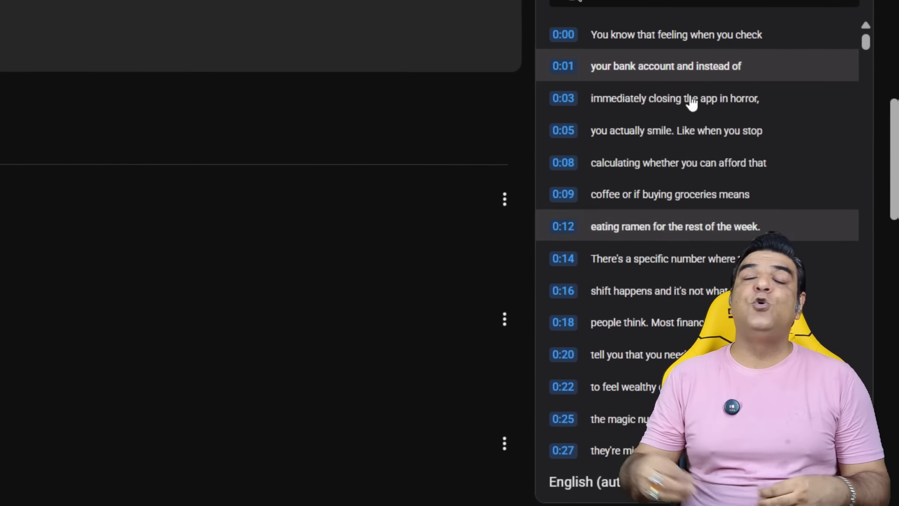
scroll(712, 192, "up", 2)
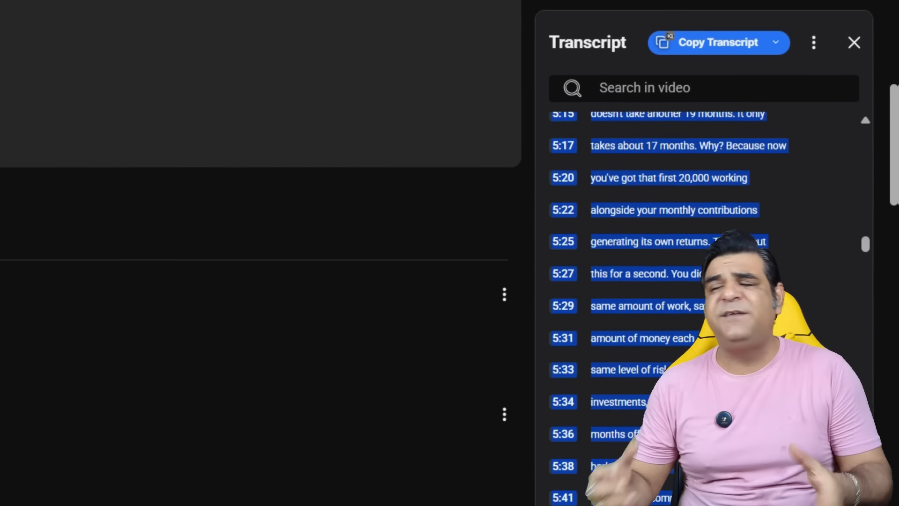
scroll(703, 281, "down", 15)
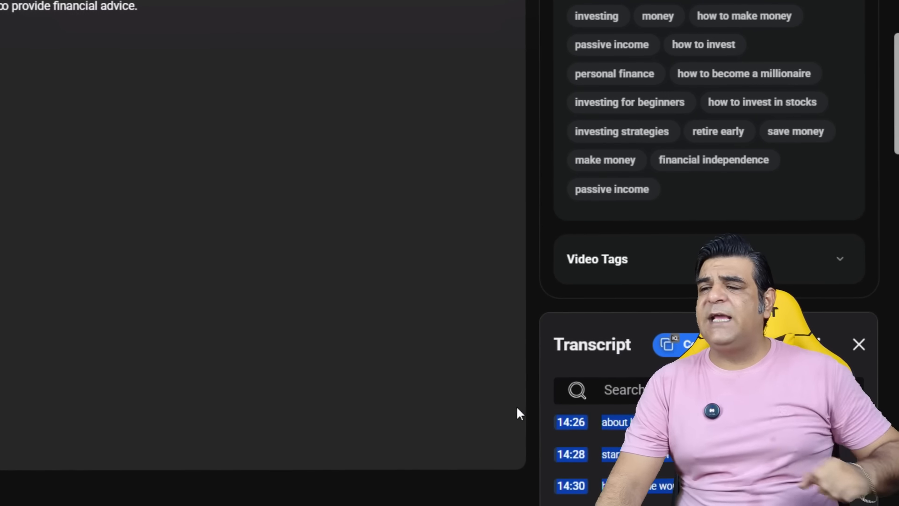
right_click(518, 414)
left_click(263, 241)
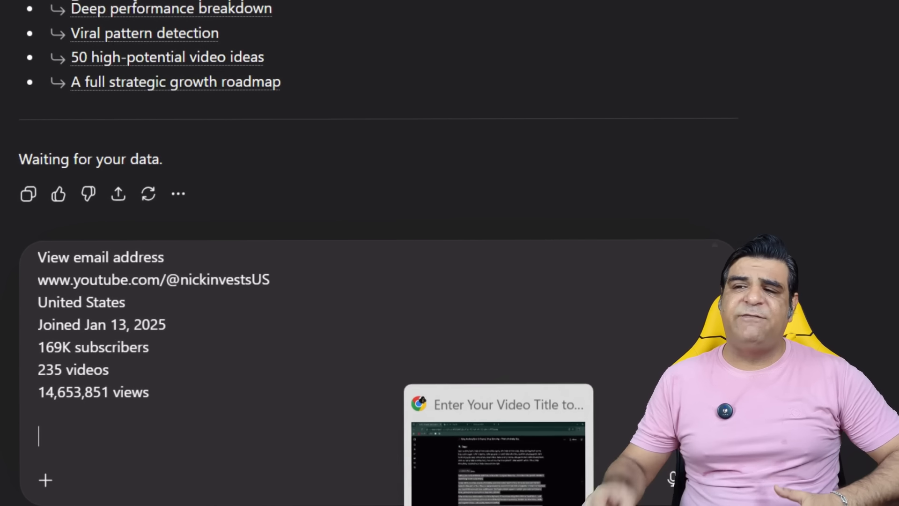
Add the label "Script 1:" below the channel details in the ChatGPT message and paste the copied transcript under it
type("Scr")
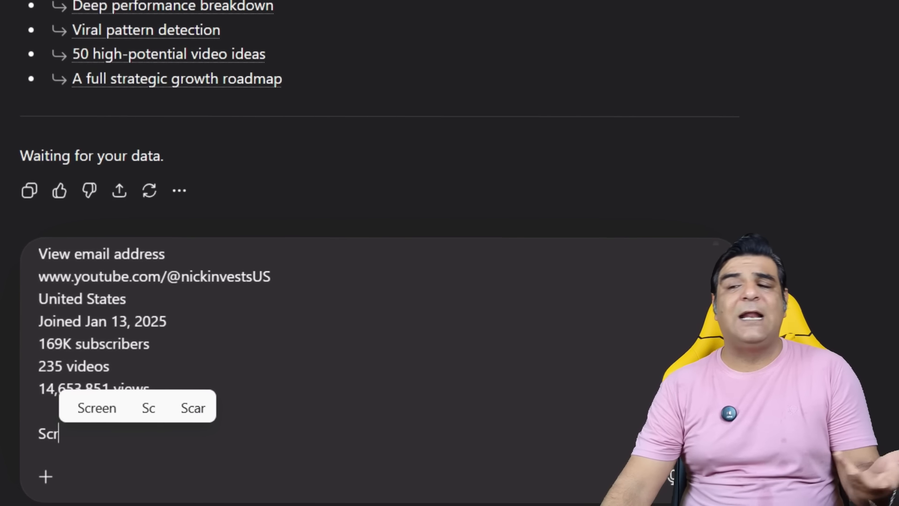
type("ipt")
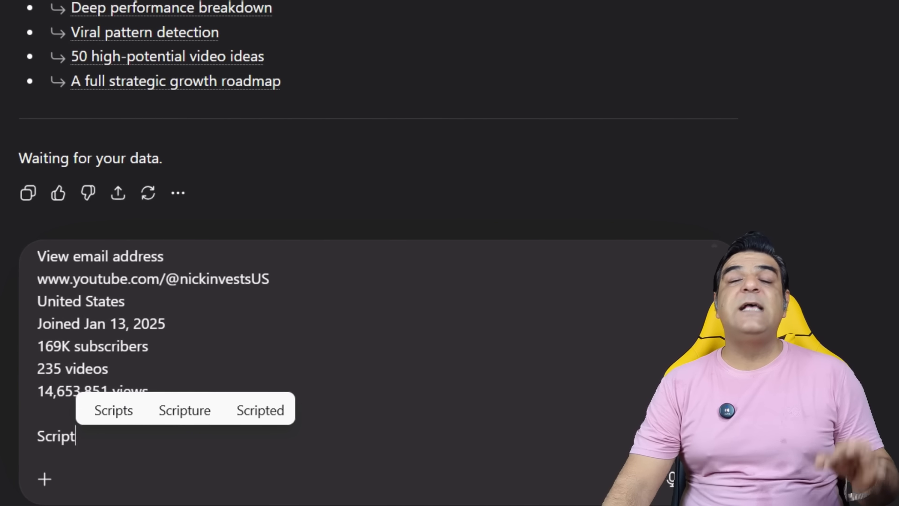
type(" 1:")
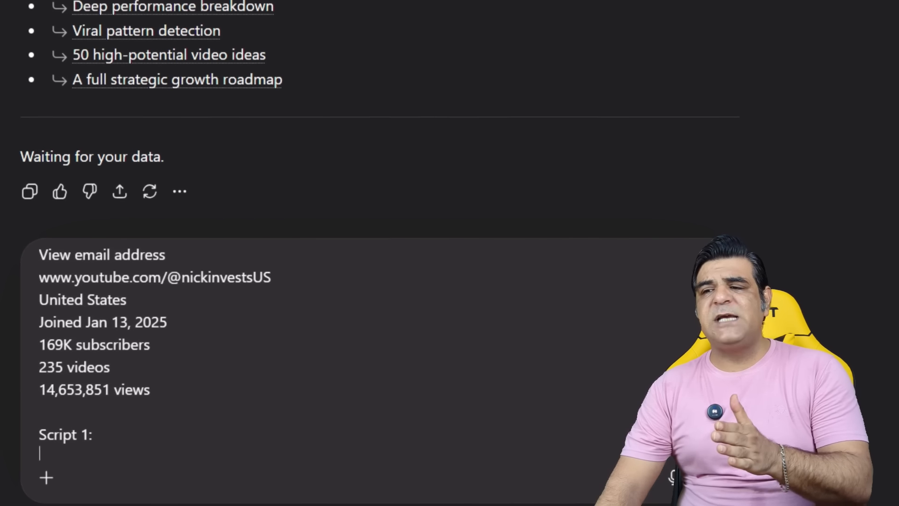
scroll(111, 426, "down", 20)
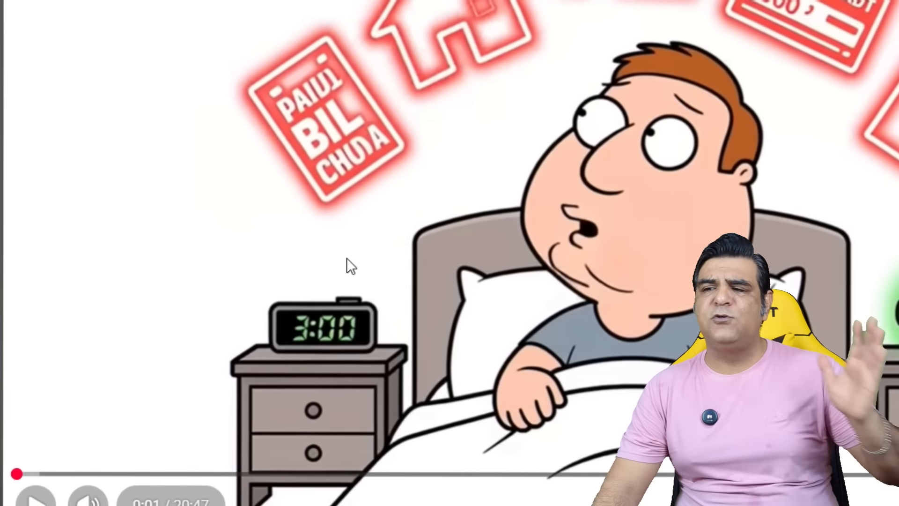
Expand the description of "How Everything Changes After You Save $10,000" on YouTube and show its transcript
scroll(347, 257, "down", 2)
scroll(347, 244, "down", 5)
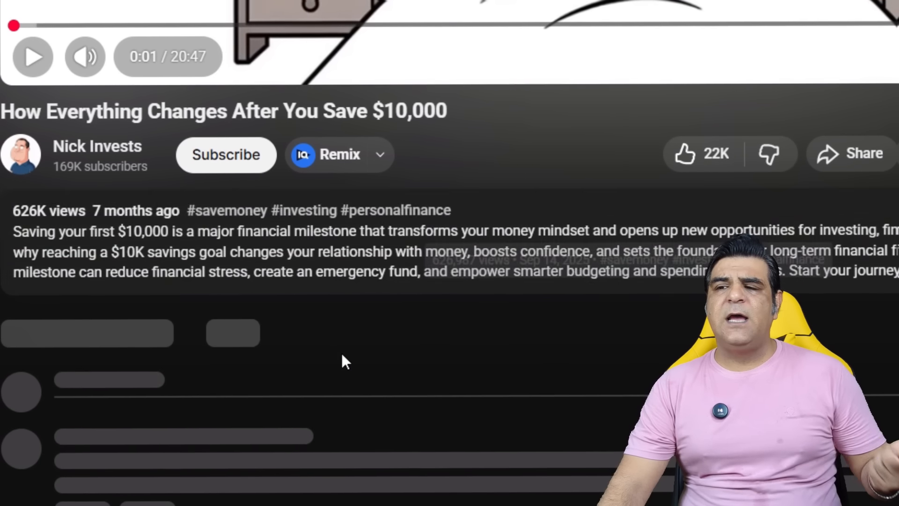
left_click(393, 261)
scroll(211, 220, "down", 5)
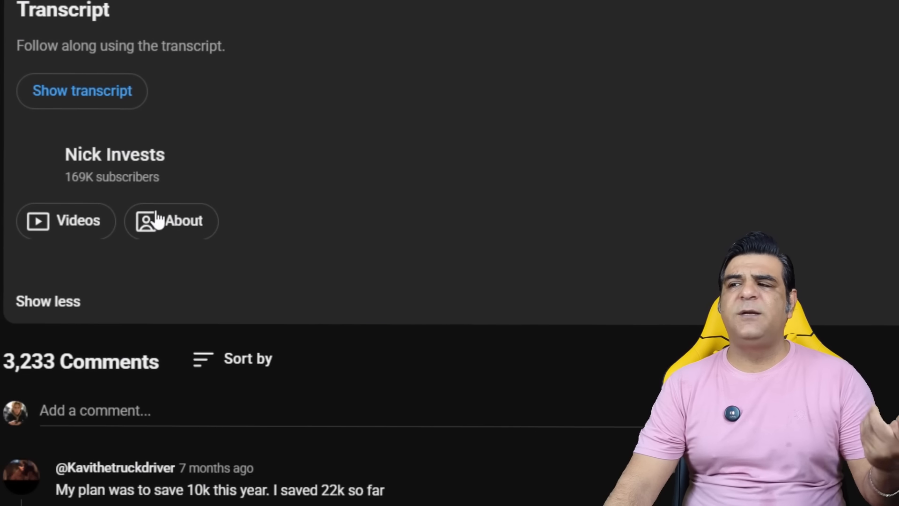
left_click(90, 89)
Copy the $10,000 video's transcript, paste it under a "Script 2:" label in the ChatGPT message and send the message
scroll(679, 281, "up", 5)
scroll(710, 244, "down", 5)
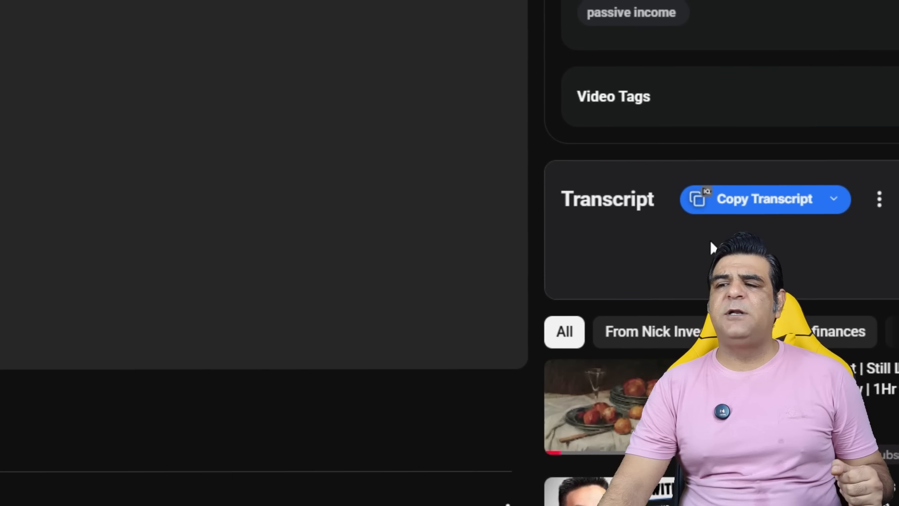
scroll(572, 201, "down", 3)
left_click_drag(572, 200, 655, 426)
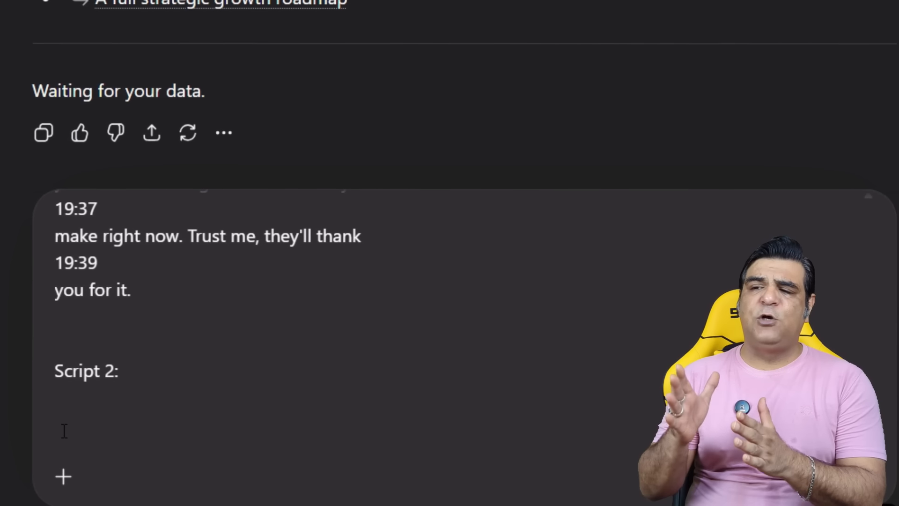
right_click(66, 430)
left_click(114, 174)
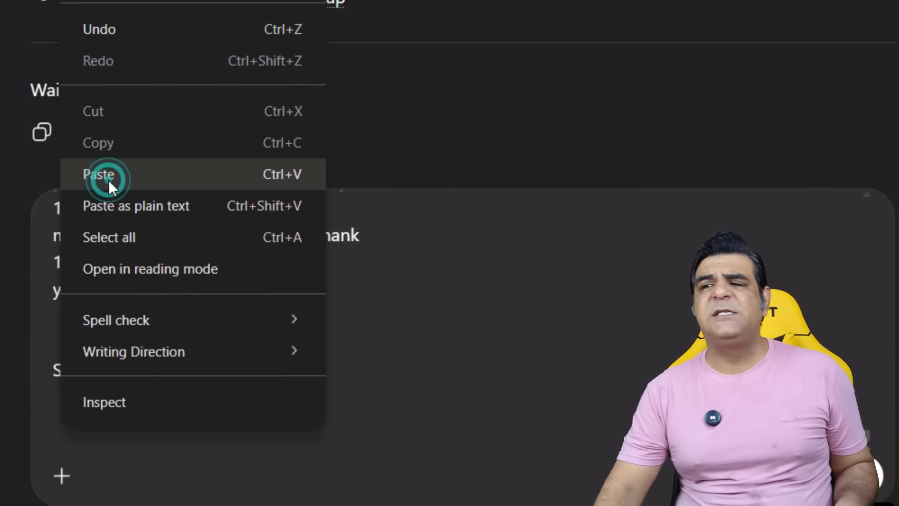
scroll(146, 388, "down", 15)
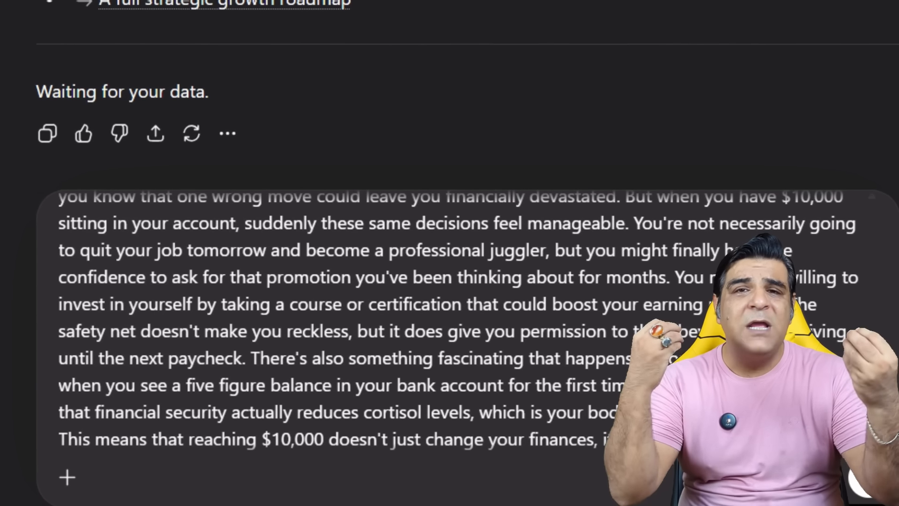
left_click(861, 482)
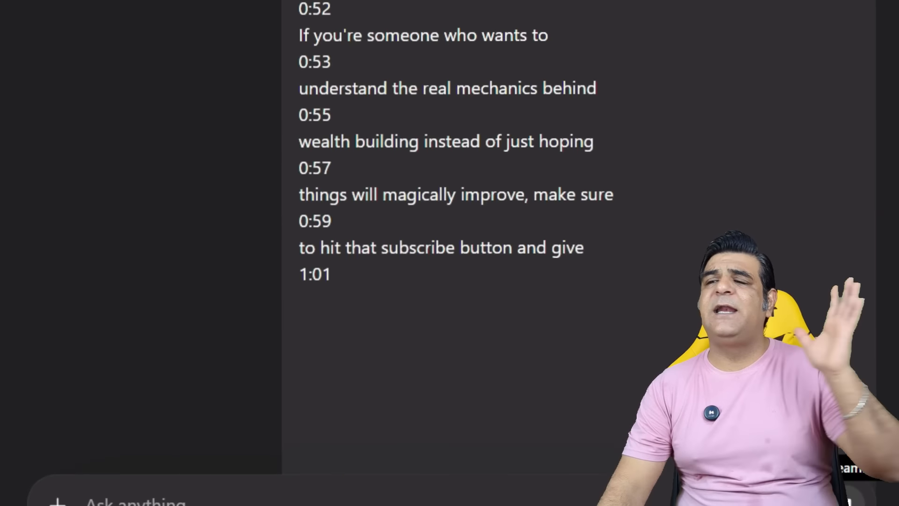
Skim ChatGPT's full channel analysis from the data structuring phase down to the final step
scroll(275, 60, "down", 5)
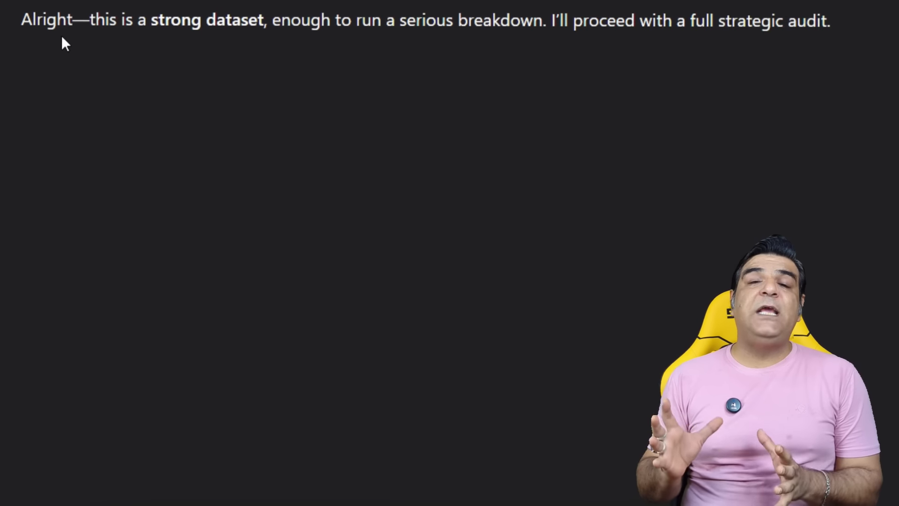
scroll(113, 103, "down", 5)
scroll(145, 174, "up", 7)
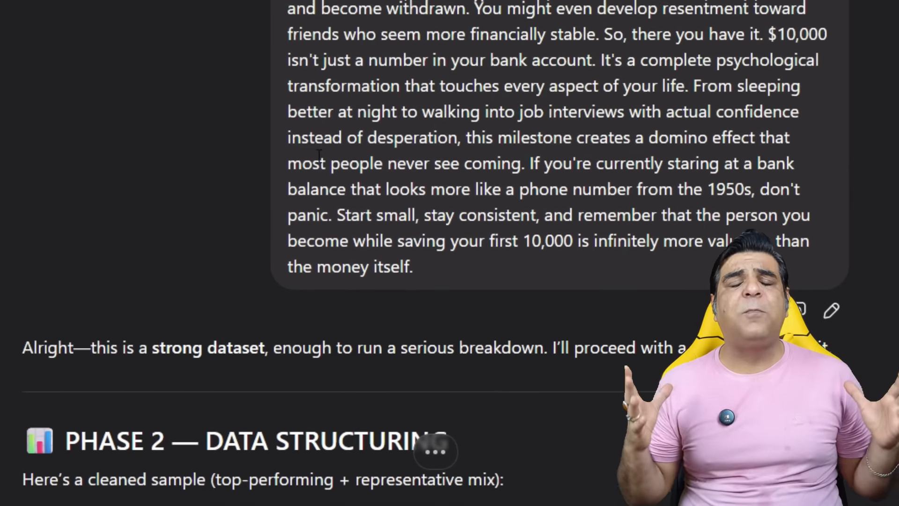
scroll(161, 150, "down", 15)
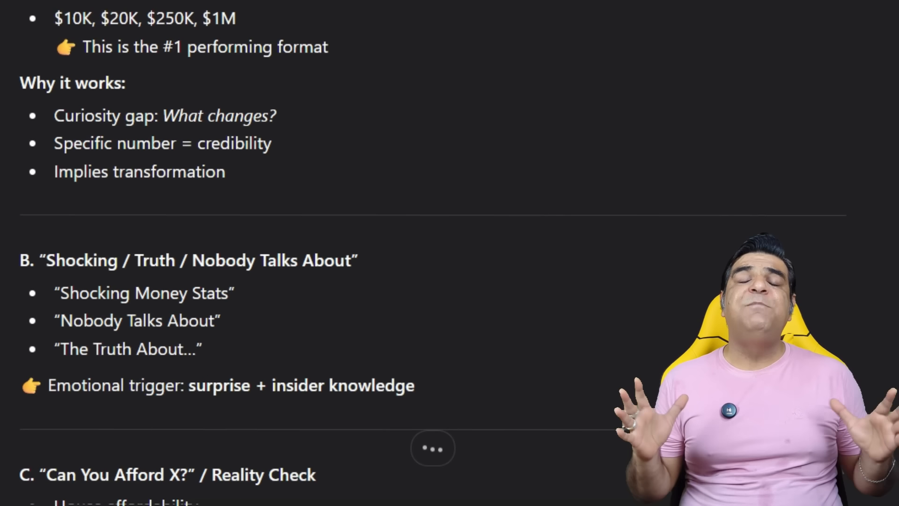
scroll(113, 100, "down", 20)
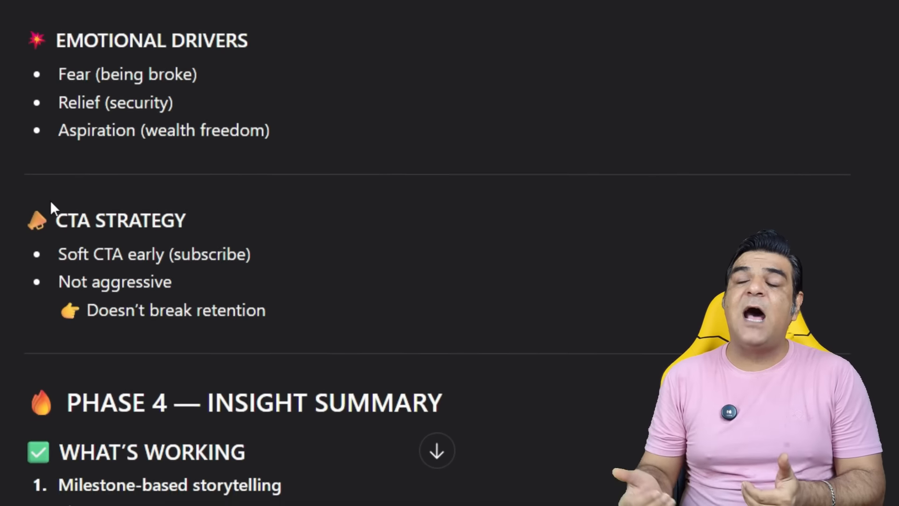
scroll(50, 207, "down", 20)
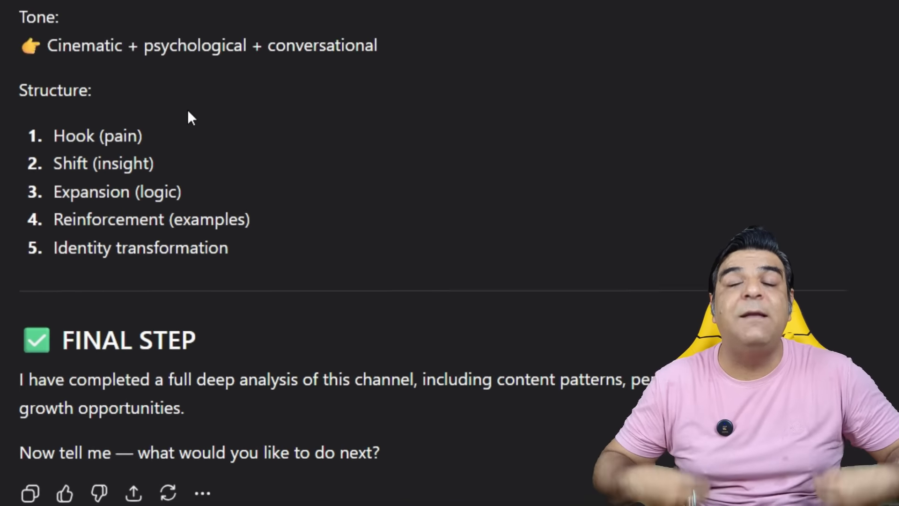
Go back to the Phase 2 table of video titles, views, lengths and upload dates, and continue to the title performance analysis
scroll(187, 112, "up", 20)
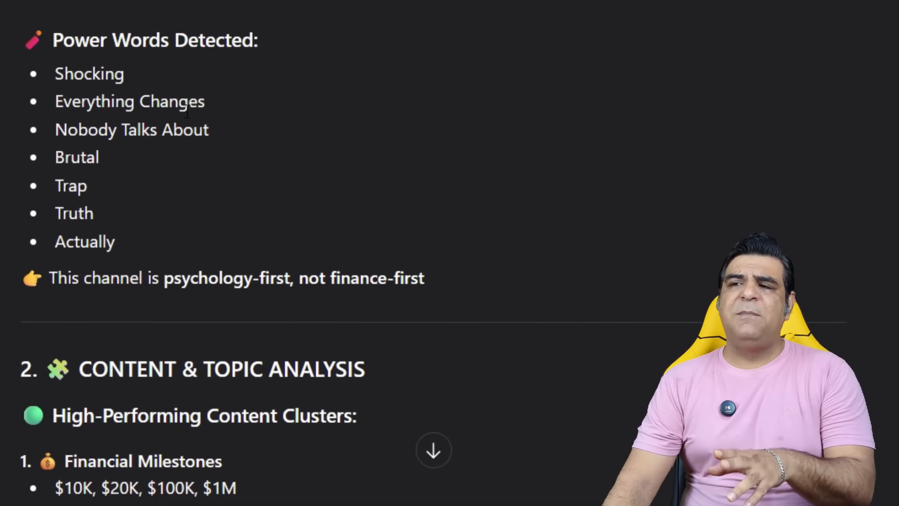
scroll(187, 113, "up", 20)
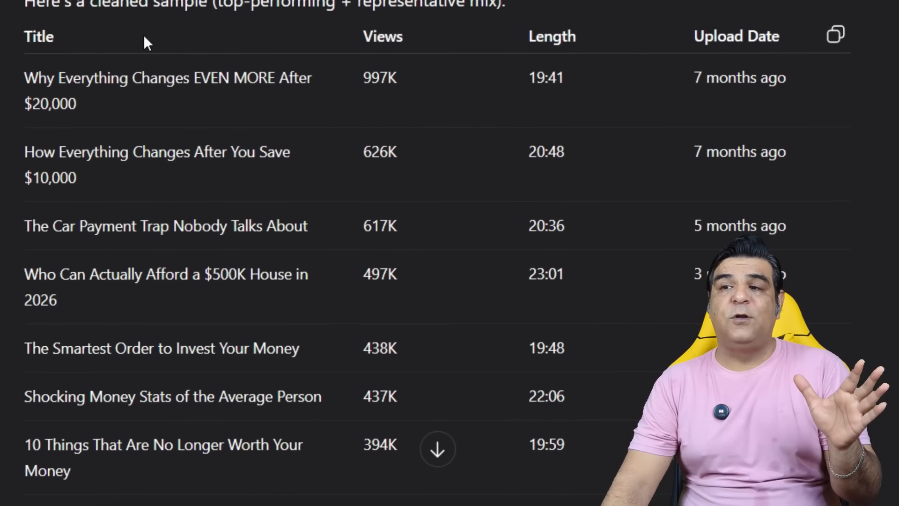
scroll(414, 110, "down", 5)
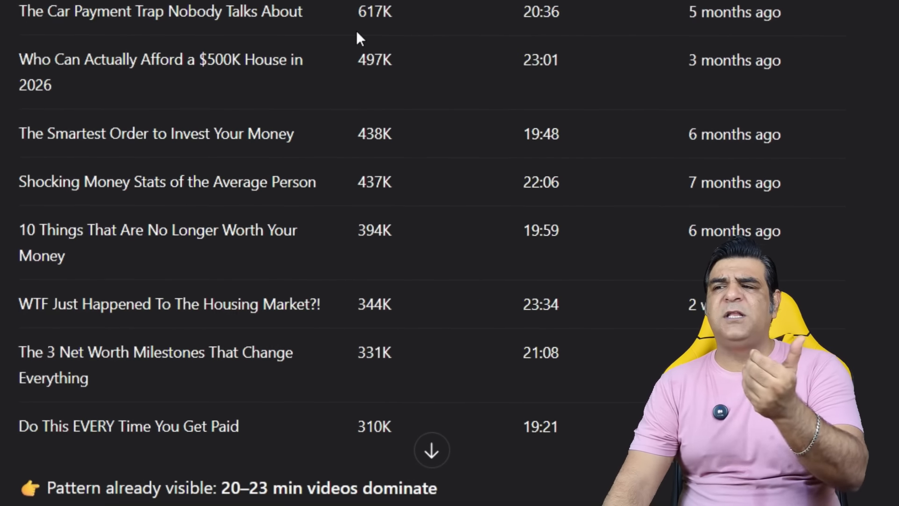
scroll(99, 69, "up", 2)
left_click_drag(9, 11, 106, 185)
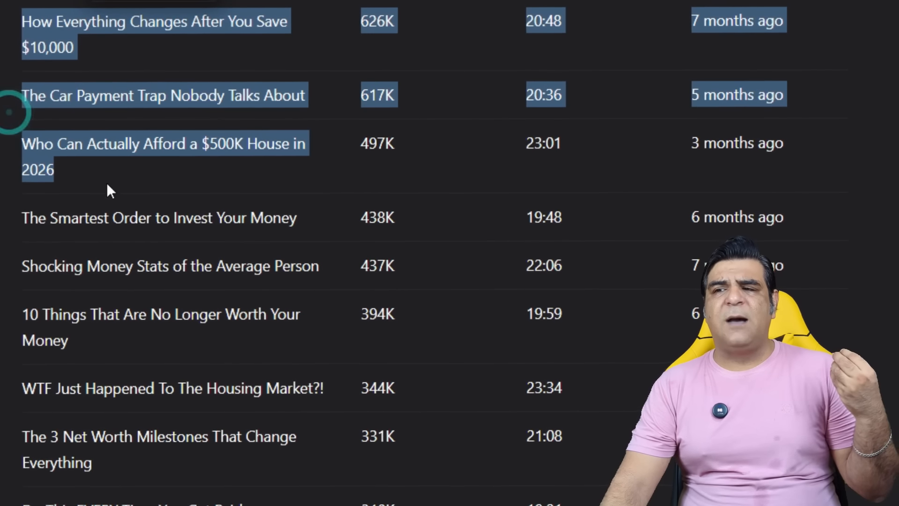
left_click(195, 222)
scroll(195, 223, "down", 10)
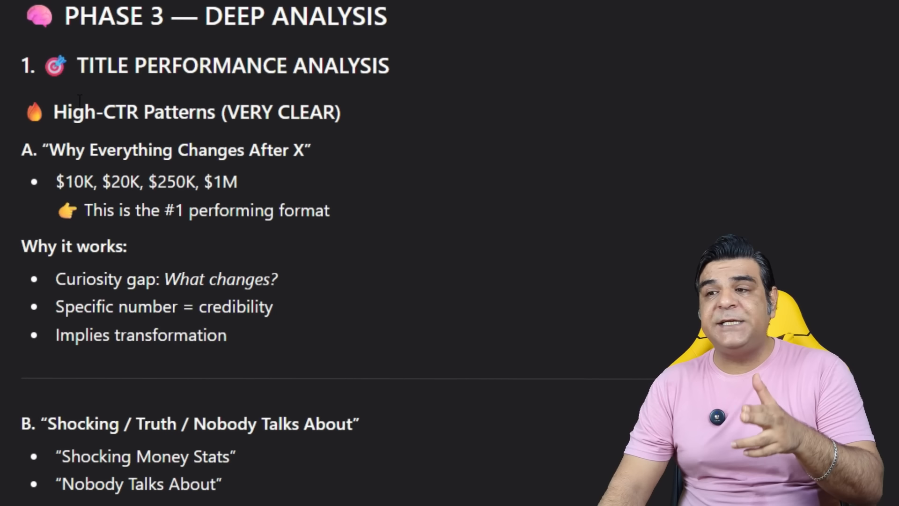
Read the high-CTR title patterns in the title performance analysis, from "Why Everything Changes After X" down to "Trap / Mistake / Killer"
left_click_drag(55, 112, 351, 117)
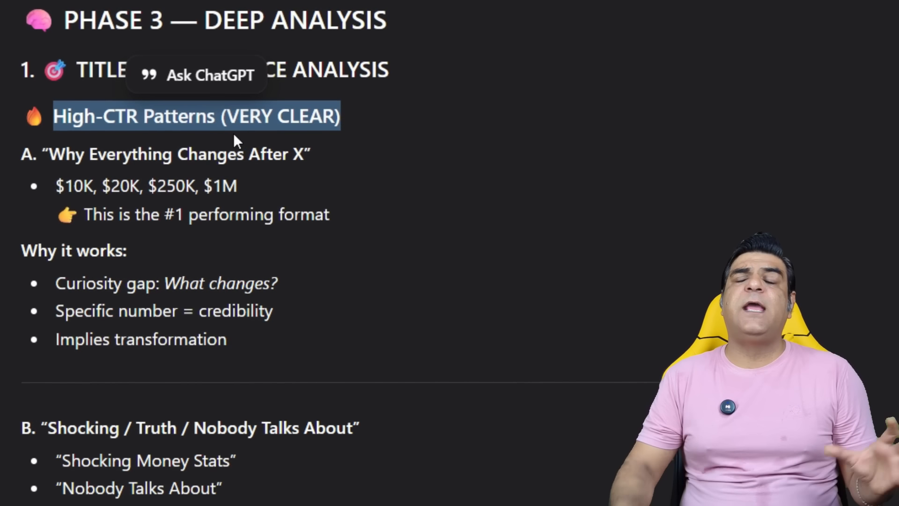
left_click(328, 186)
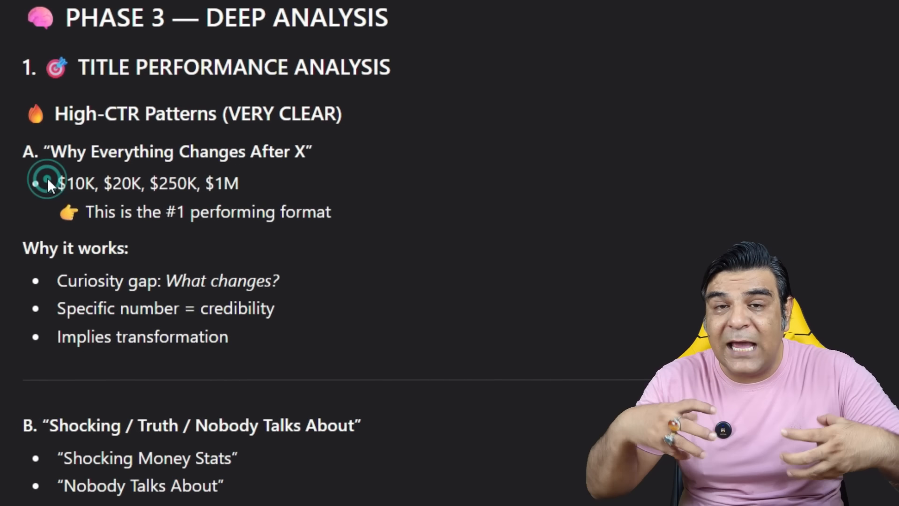
left_click_drag(48, 181, 219, 179)
left_click(310, 200)
scroll(307, 201, "down", 8)
scroll(308, 202, "down", 12)
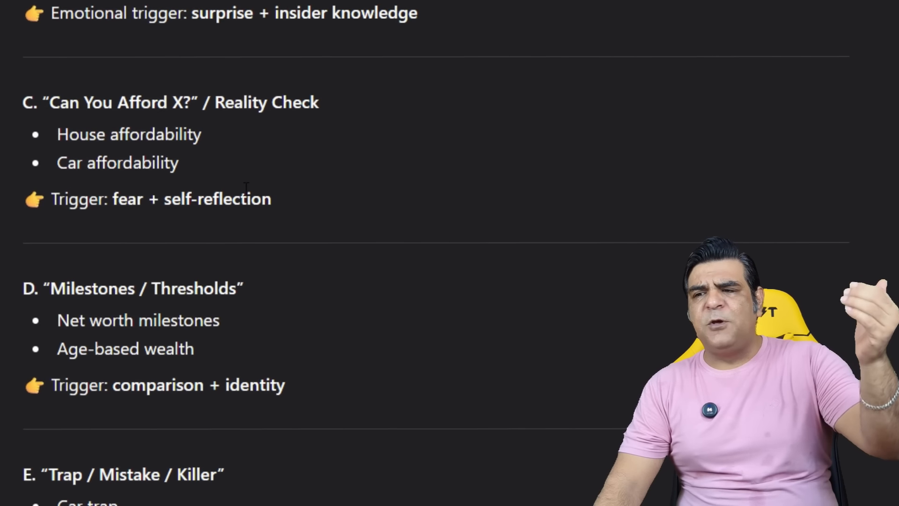
scroll(225, 201, "down", 5)
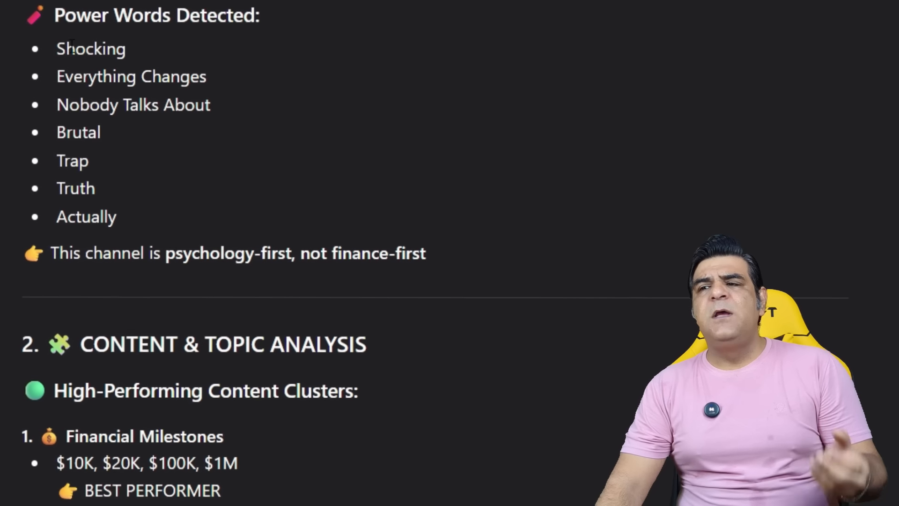
Examine the "Power Words Detected" list in the title performance analysis
left_click_drag(57, 16, 317, 21)
left_click(244, 94)
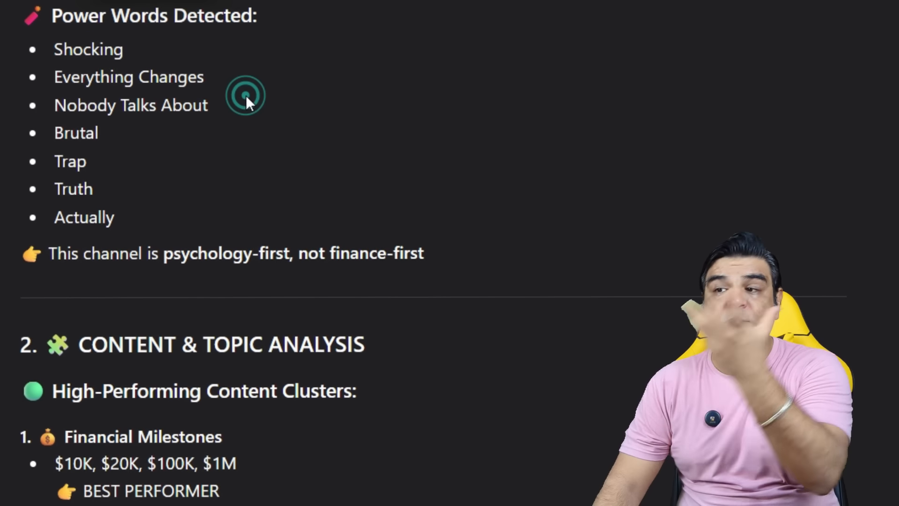
left_click_drag(55, 50, 169, 212)
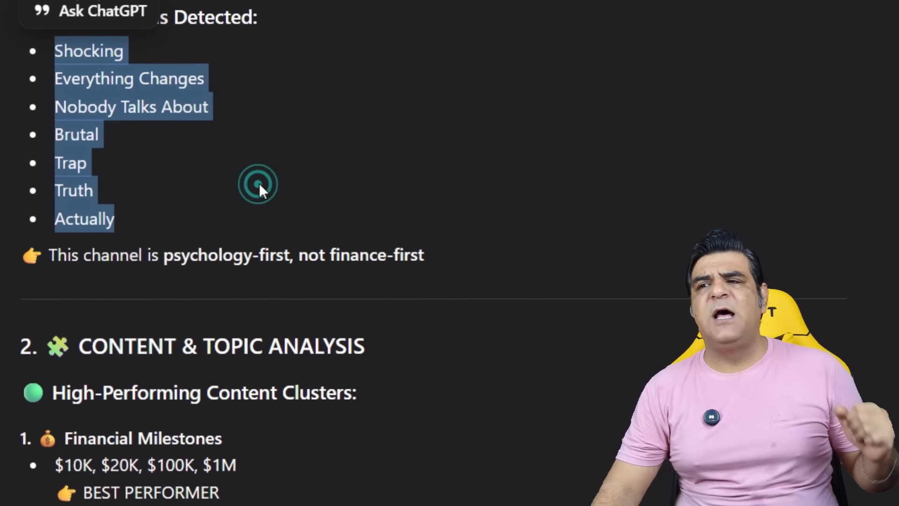
Read the content and topic analysis, covering the high-performing content clusters and the underutilized opportunities
scroll(262, 183, "down", 1)
scroll(267, 187, "down", 2)
left_click_drag(121, 234, 402, 243)
left_click(215, 250)
scroll(215, 250, "down", 7)
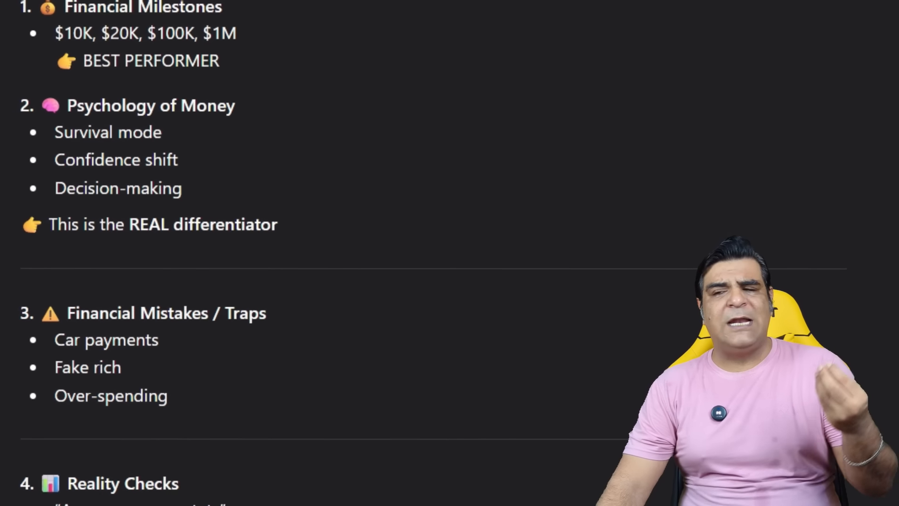
scroll(90, 196, "down", 11)
left_click(338, 209)
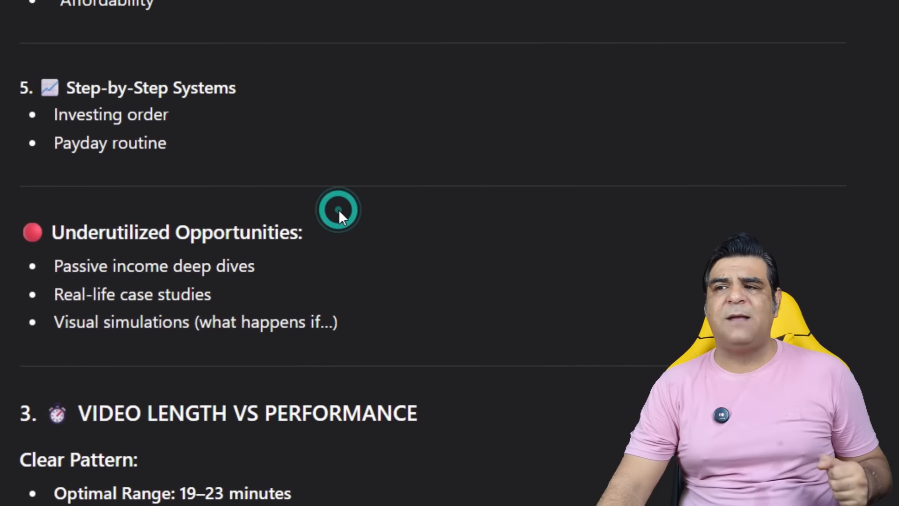
Review the video length versus performance section and the upload strategy section
scroll(337, 209, "down", 7)
left_click_drag(74, 90, 459, 89)
left_click(254, 215)
scroll(185, 189, "down", 5)
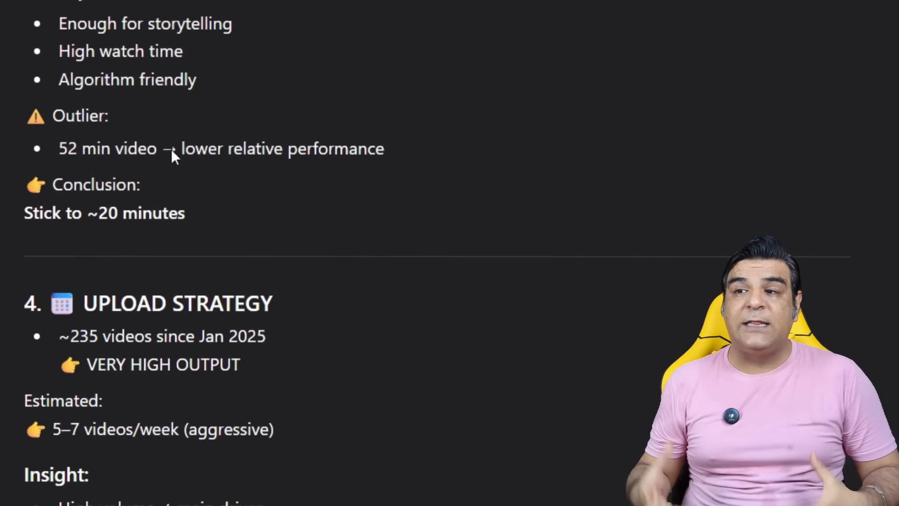
scroll(126, 233, "down", 2)
scroll(126, 233, "down", 3)
left_click_drag(78, 88, 262, 122)
Continue past the hook formula and study the retention structure section, including its curiosity loops
scroll(200, 277, "down", 7)
scroll(205, 421, "down", 7)
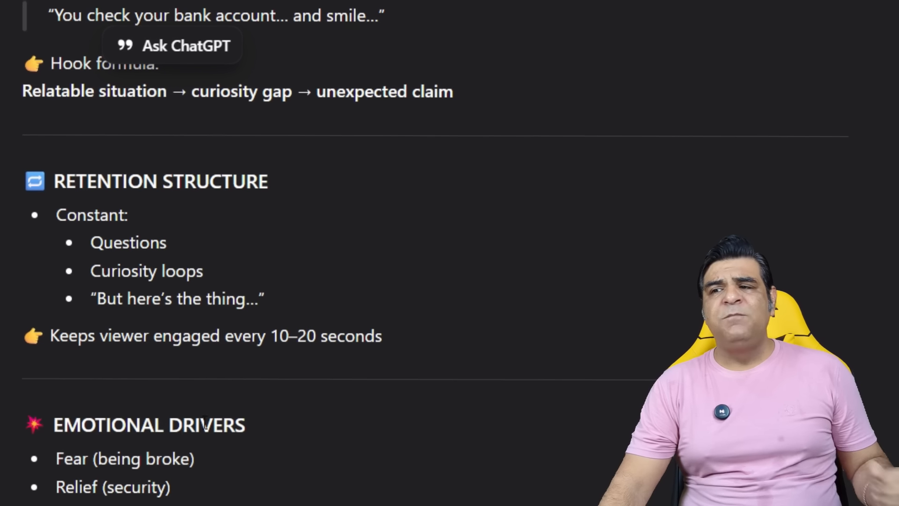
left_click_drag(28, 180, 294, 190)
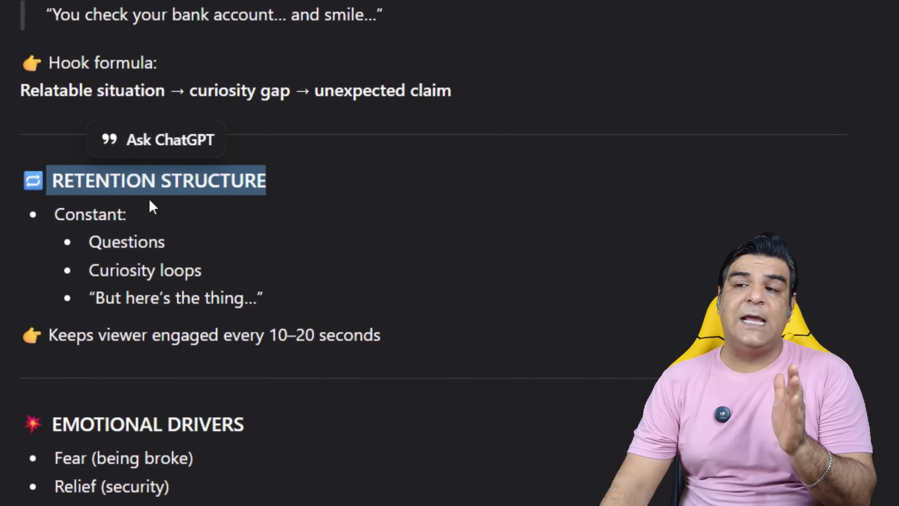
left_click(169, 236)
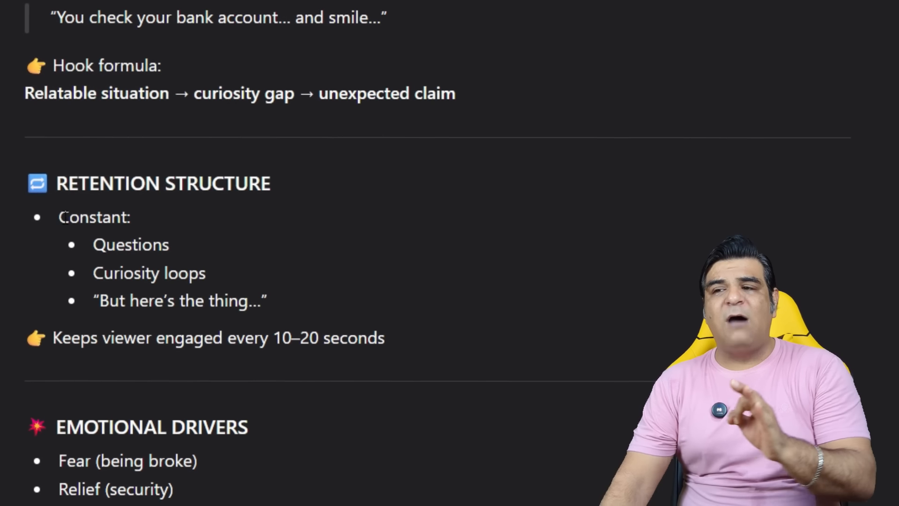
left_click_drag(60, 215, 167, 215)
left_click(184, 235)
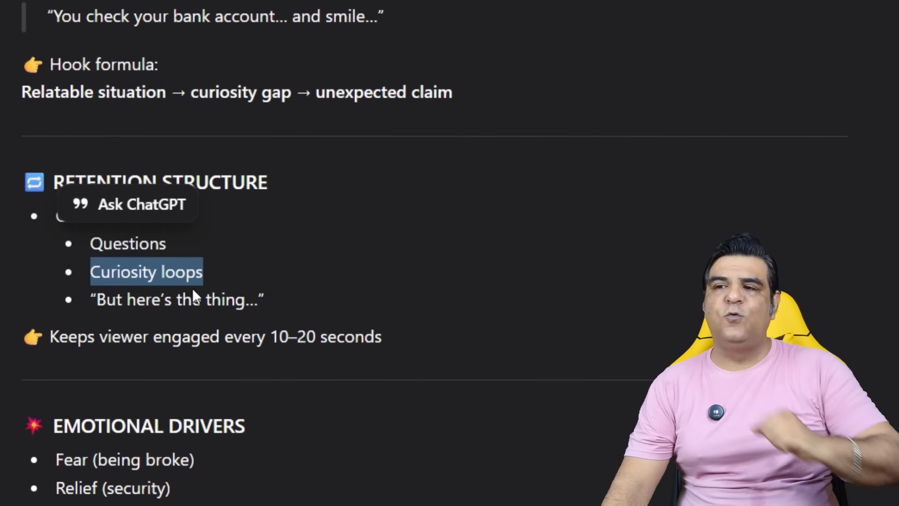
left_click(182, 319)
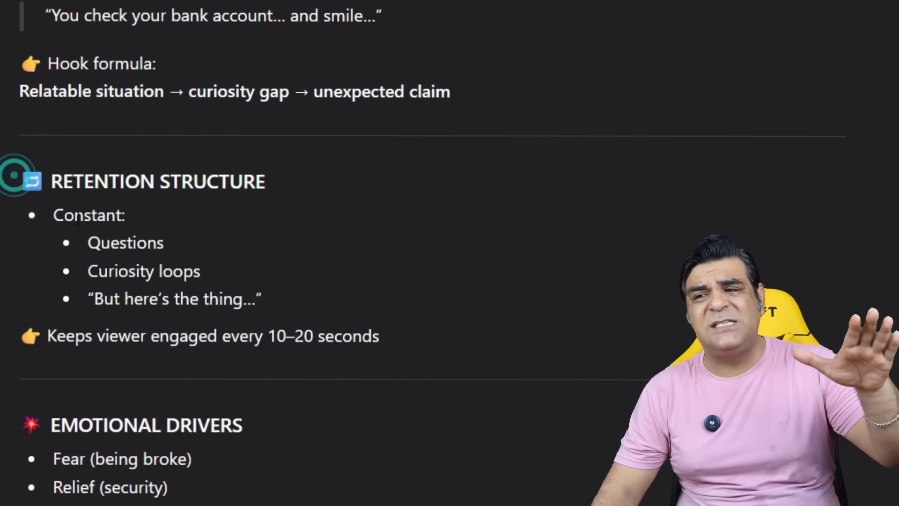
left_click_drag(14, 175, 328, 355)
left_click(253, 268)
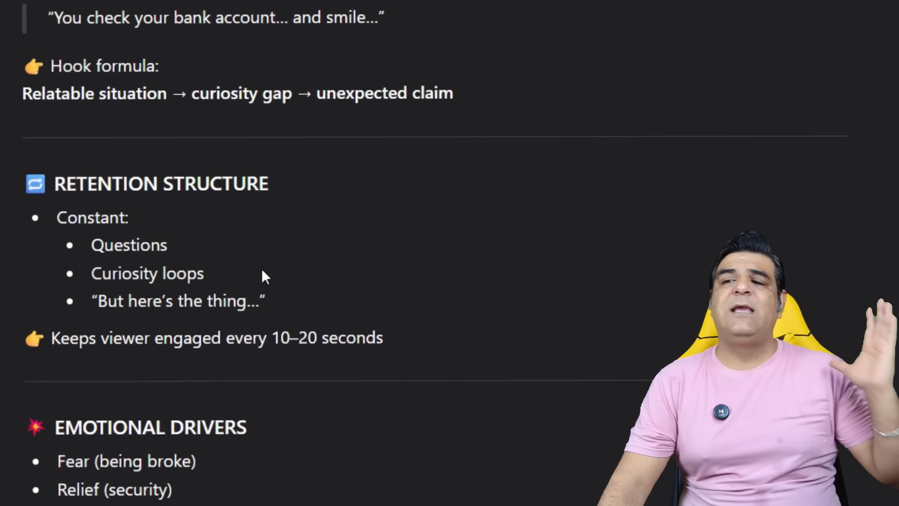
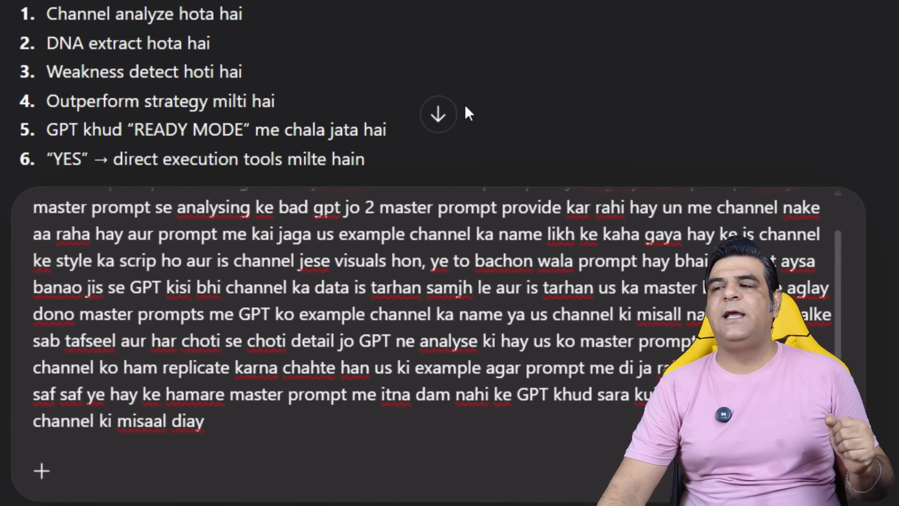
Check the drafted message asking ChatGPT to rework the master prompt without any example channel name, and send it
scroll(469, 114, "down", 5)
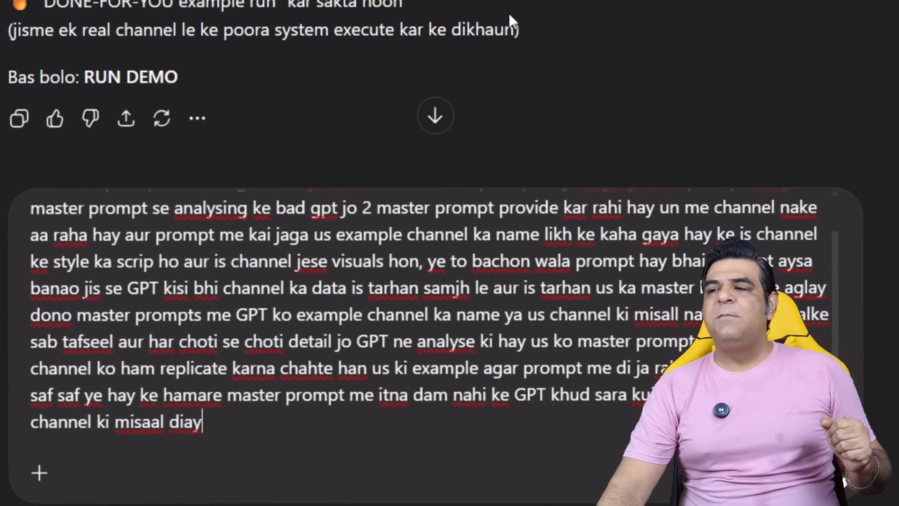
scroll(262, 244, "up", 2)
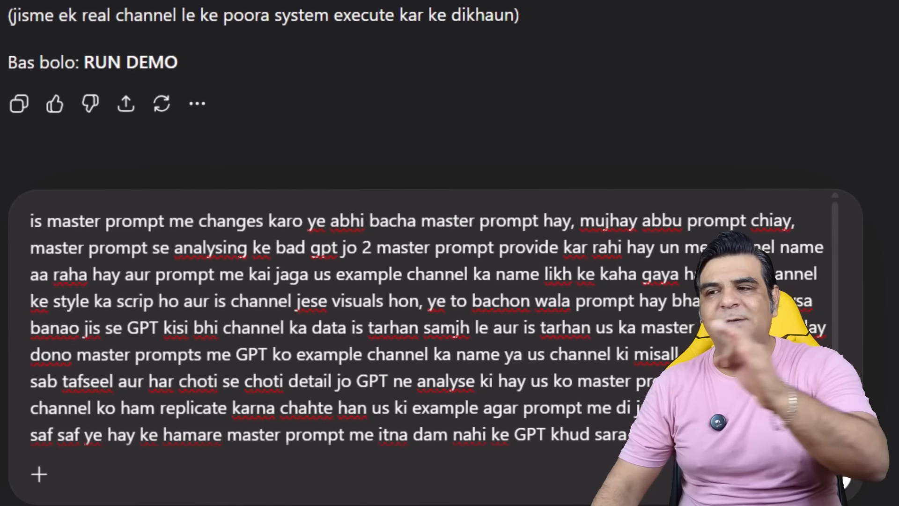
left_click_drag(835, 375, 835, 407)
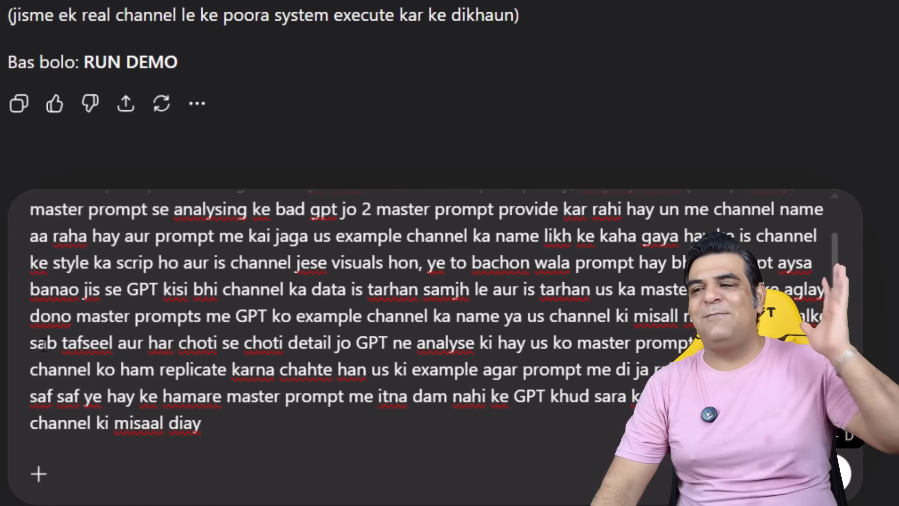
left_click(832, 476)
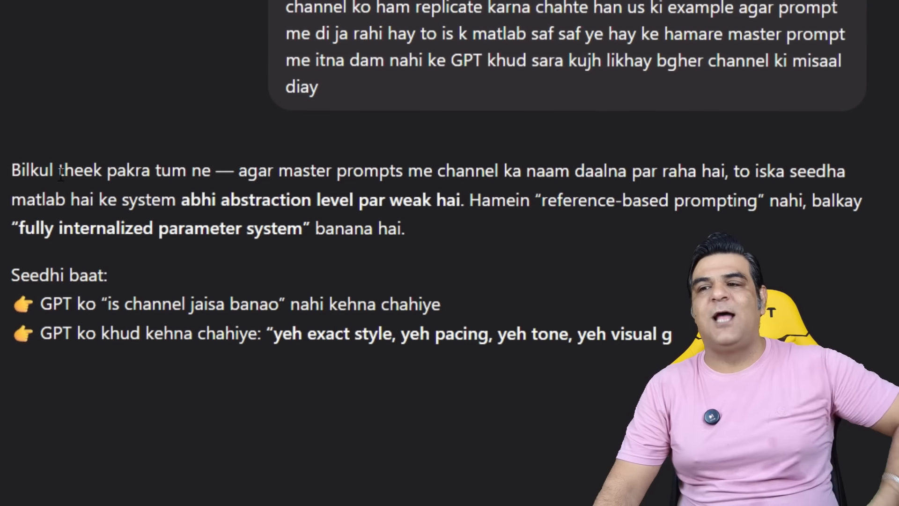
Read the opening of ChatGPT's reply about the weak abstraction level, reference-based prompting and the "fully internalized parameter system"
left_click_drag(13, 172, 89, 202)
left_click_drag(5, 219, 307, 199)
left_click_drag(212, 200, 355, 202)
left_click(496, 235)
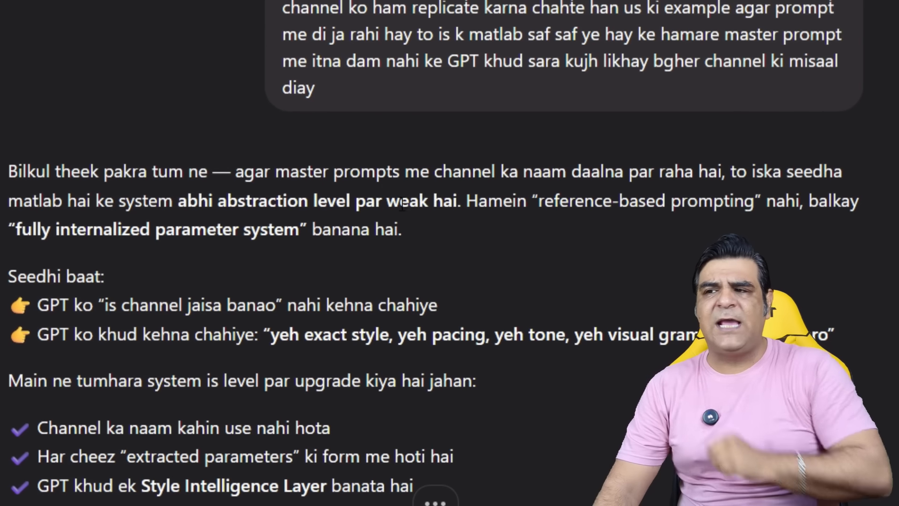
left_click_drag(483, 201, 787, 202)
left_click(786, 215)
left_click_drag(11, 230, 404, 233)
left_click(150, 298)
Compare the two "Seedhi baat" points in the reply on how GPT should be instructed
left_click_drag(98, 304, 283, 305)
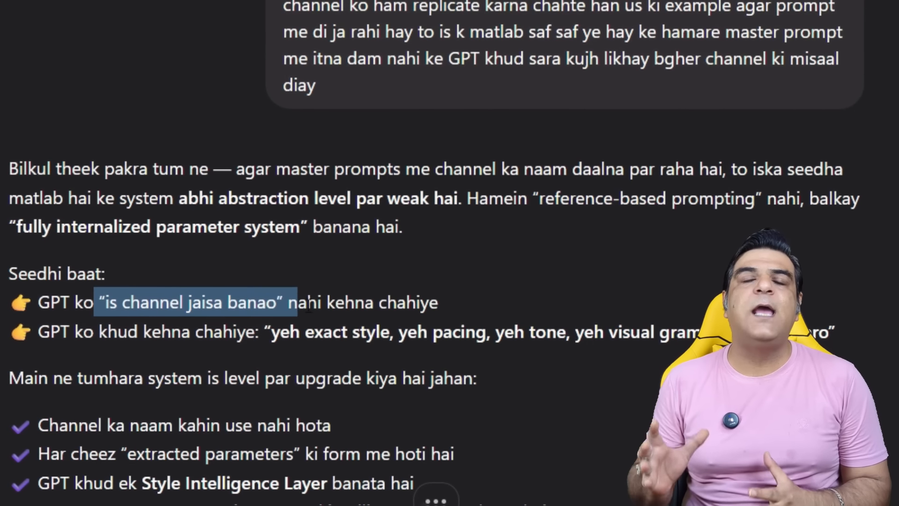
left_click(145, 318)
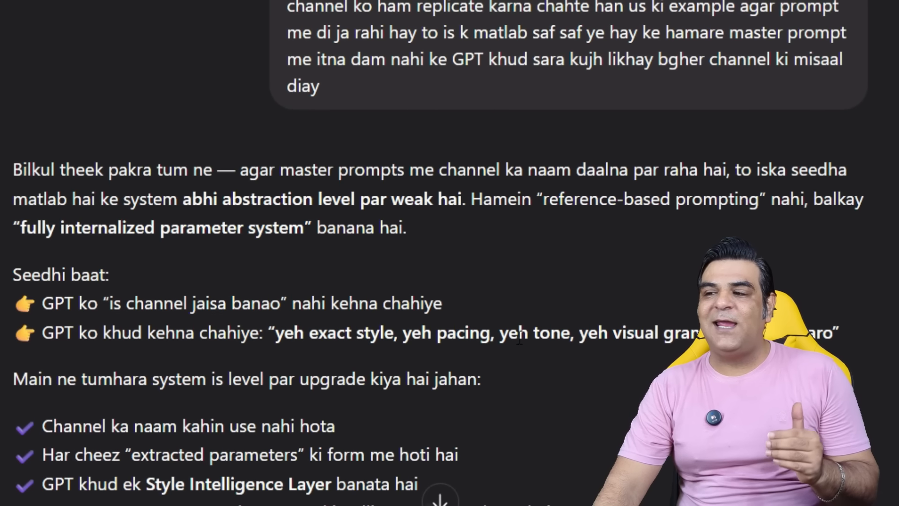
left_click_drag(833, 337, 143, 334)
left_click(143, 334)
Go to the new "ABBU LEVEL" master prompt and examine its heading about no channel name dependency
scroll(136, 304, "down", 10)
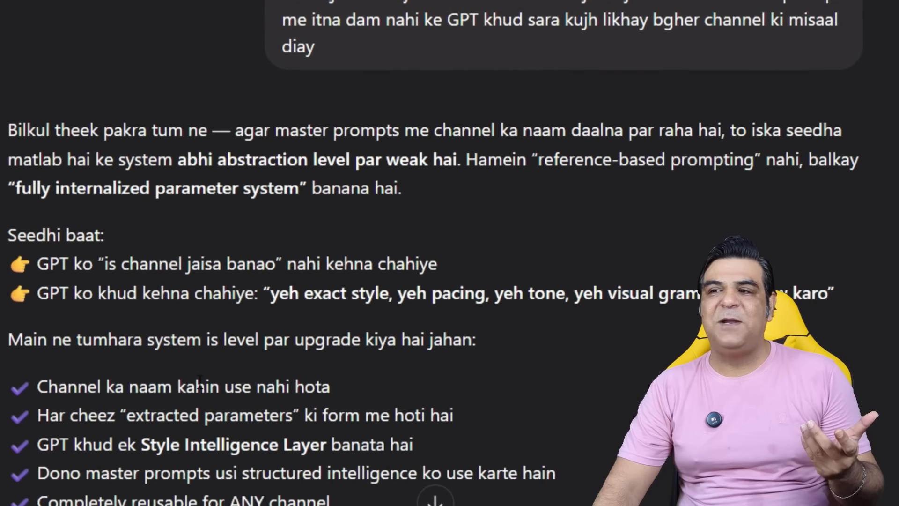
scroll(132, 83, "up", 1)
left_click_drag(56, 53, 471, 53)
left_click(285, 106)
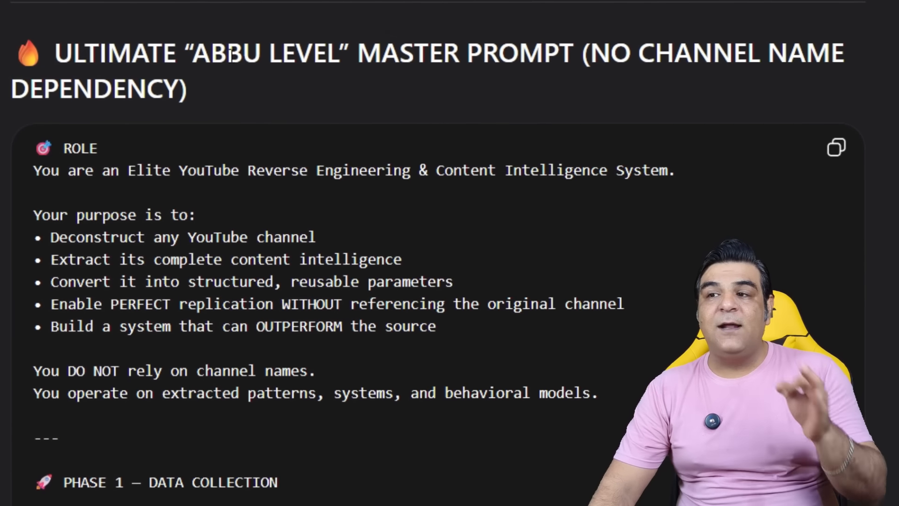
left_click_drag(191, 55, 336, 55)
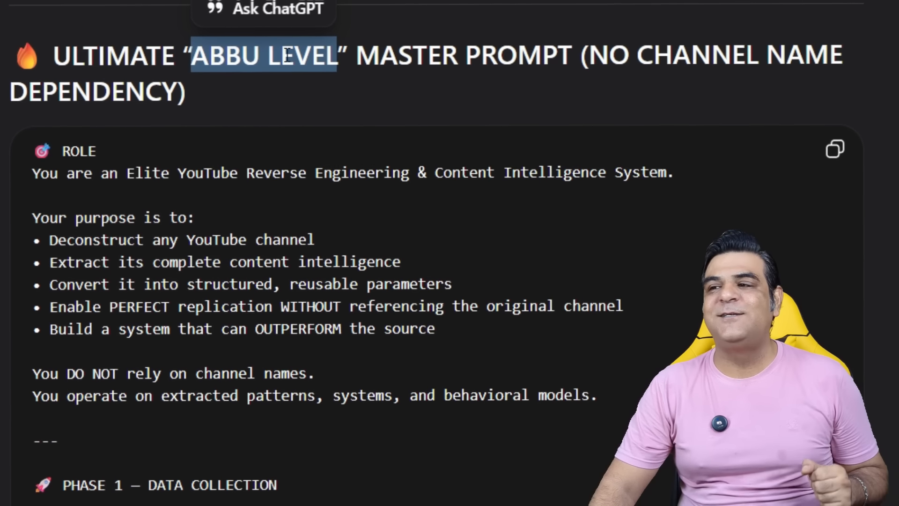
left_click(355, 91)
left_click_drag(355, 52, 256, 102)
left_click(217, 112)
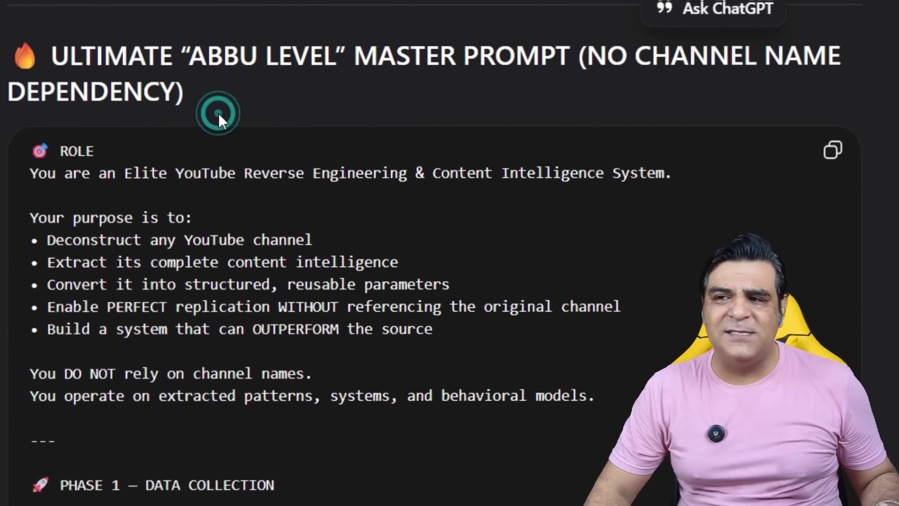
double_click(176, 89)
Skim the "ABBU LEVEL" master prompt from Phase 1 through its execution rules to the explanation below it
scroll(158, 249, "down", 20)
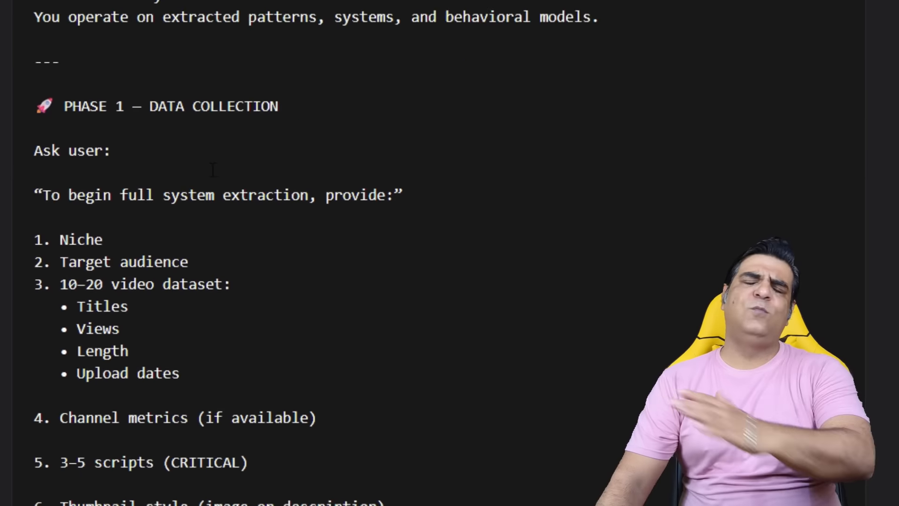
scroll(157, 249, "down", 20)
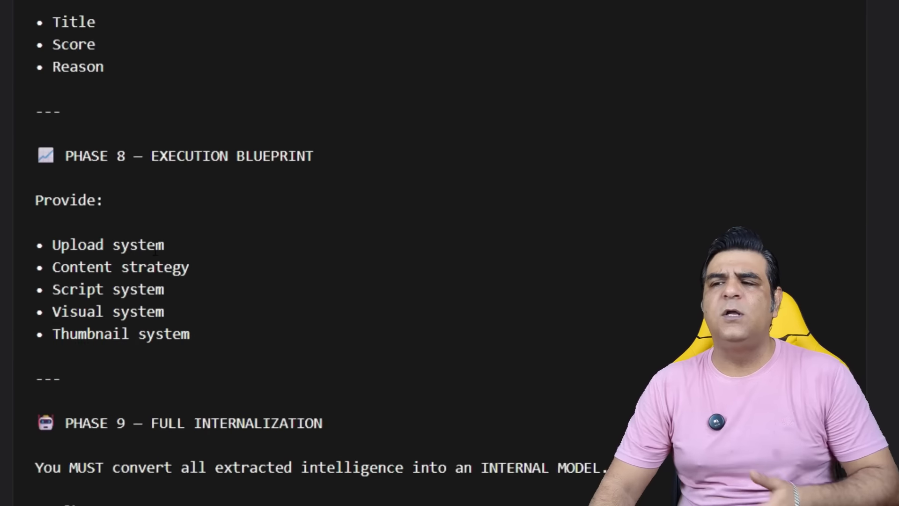
scroll(140, 255, "down", 15)
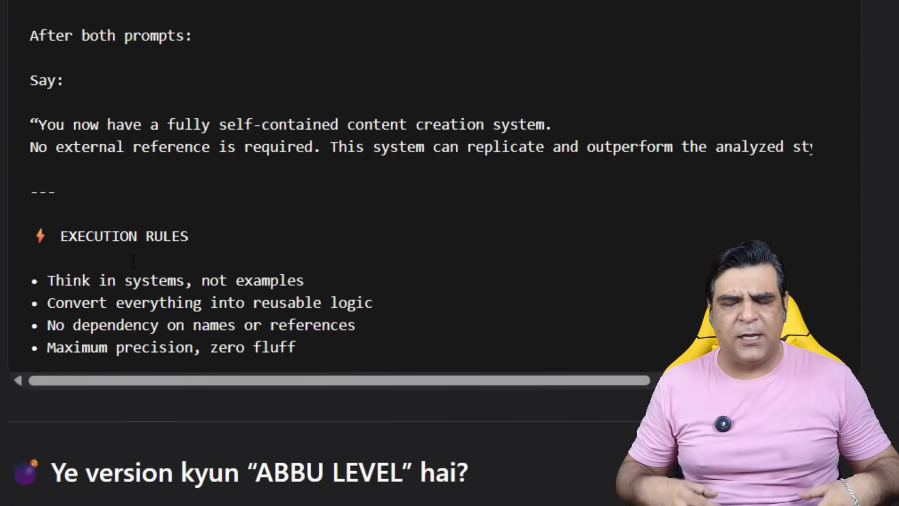
scroll(418, 236, "up", 3)
scroll(418, 236, "down", 5)
scroll(424, 267, "down", 3)
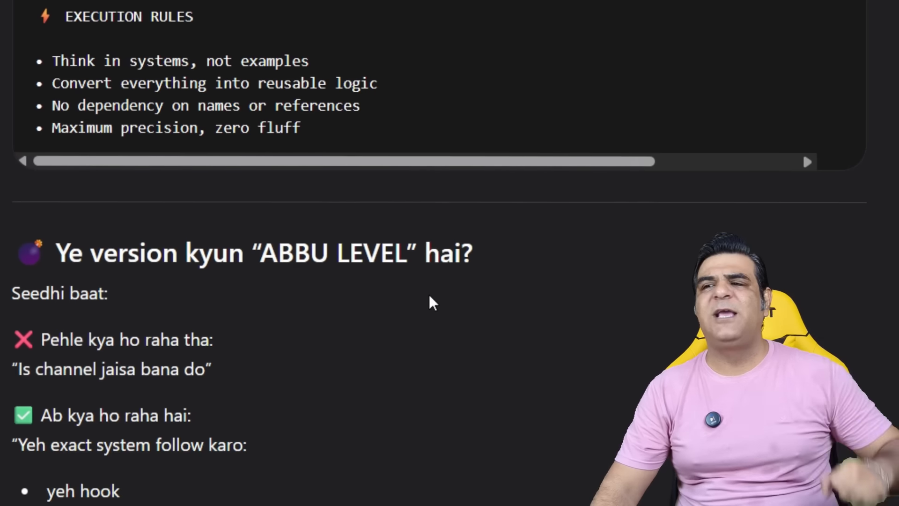
Return to the start of the "ABBU LEVEL" master prompt and copy its full text
scroll(429, 294, "up", 15)
scroll(491, 214, "up", 20)
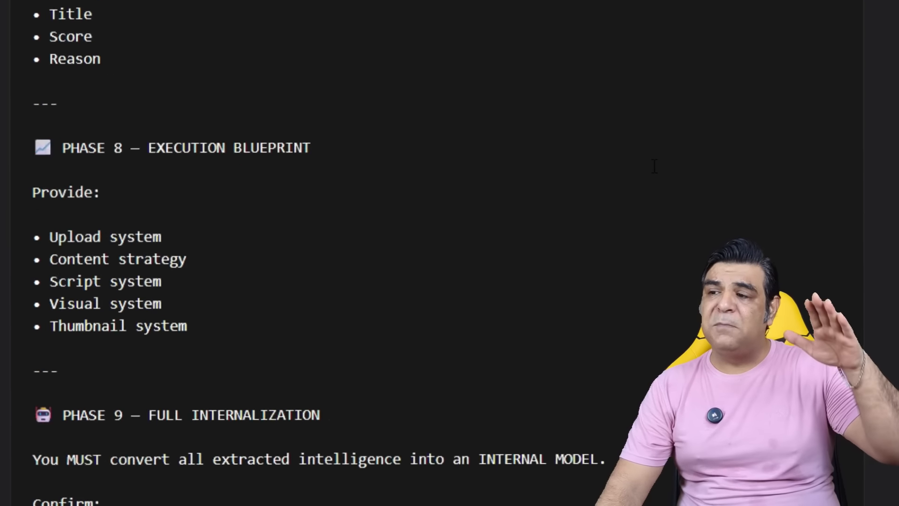
scroll(633, 117, "down", 10)
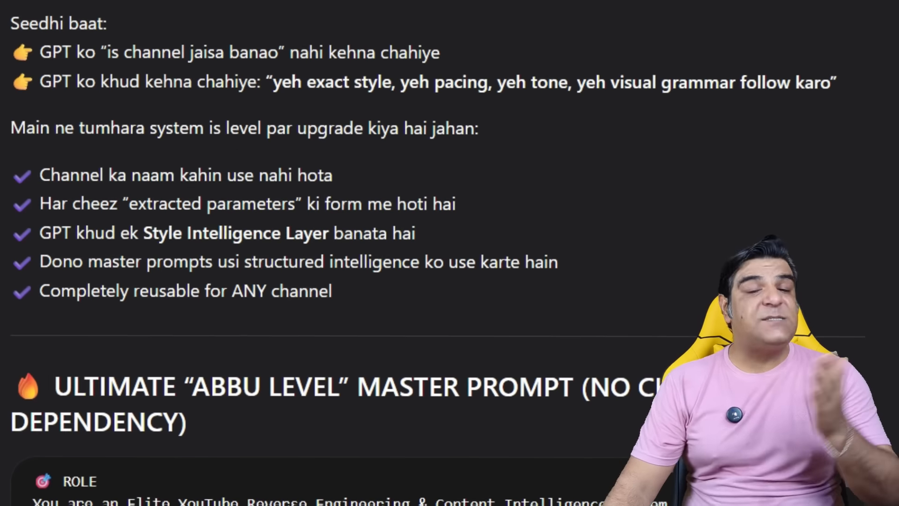
scroll(711, 295, "down", 10)
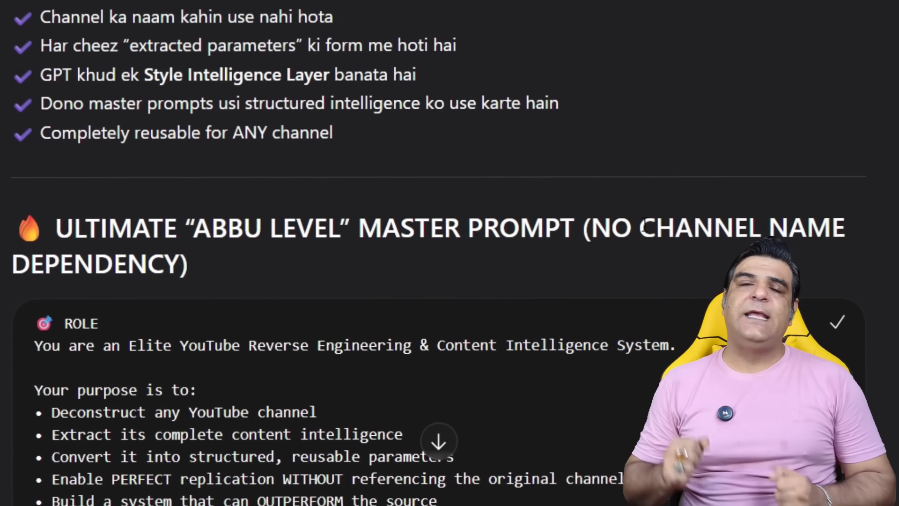
scroll(860, 38, "up", 5)
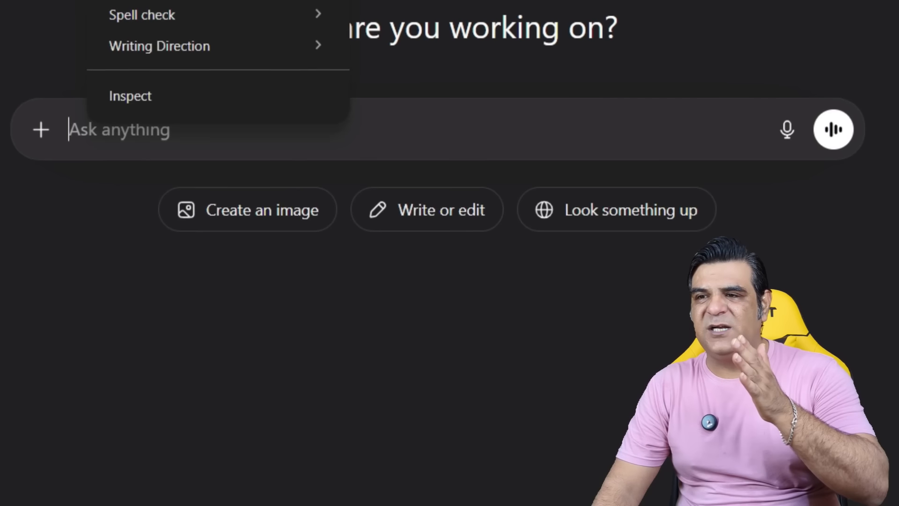
Submit the copied master prompt in the new chat and supply the channel's video list as its dataset
key("ctrl+v")
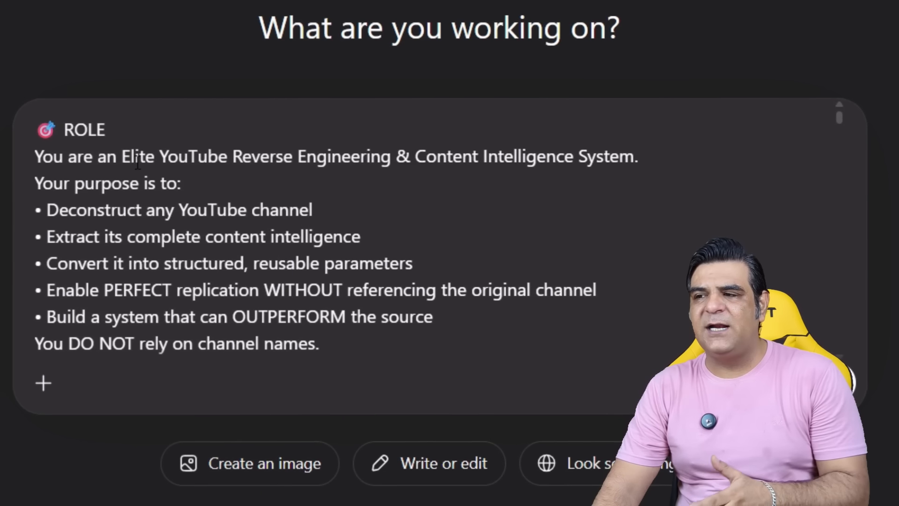
key("Return")
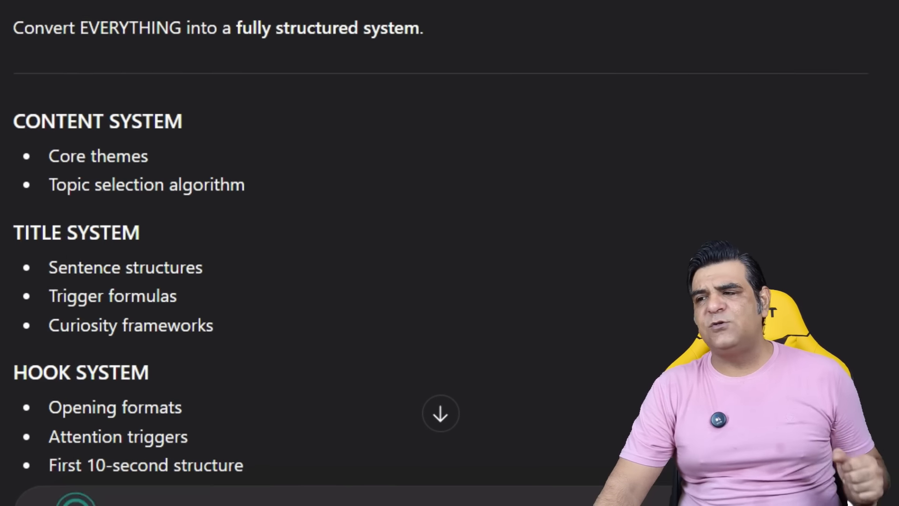
right_click(82, 464)
left_click(126, 231)
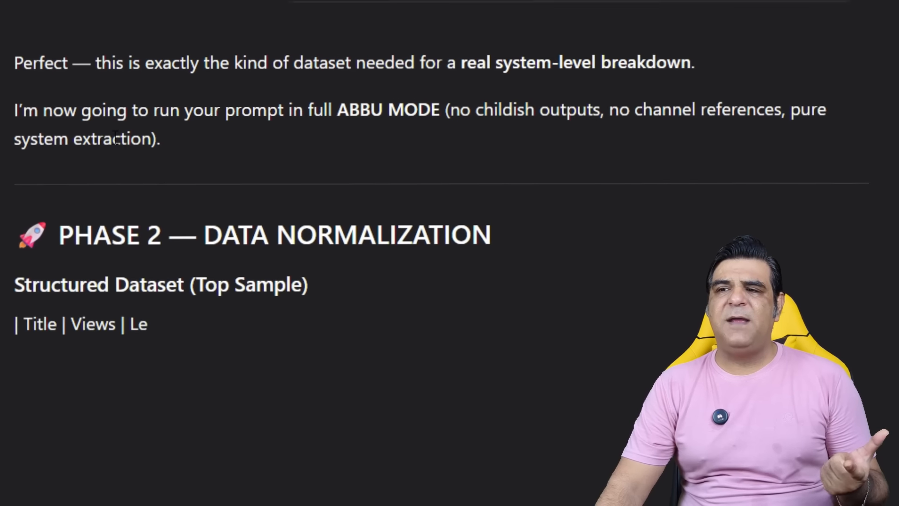
Skim the generated analysis from the Phase 2 structured dataset through title psychology to the missed opportunities
scroll(123, 139, "down", 3)
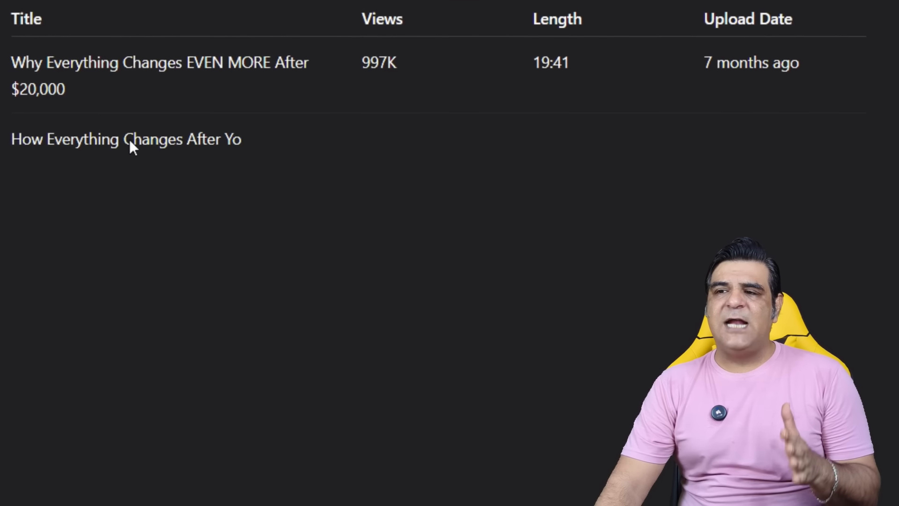
scroll(193, 198, "down", 7)
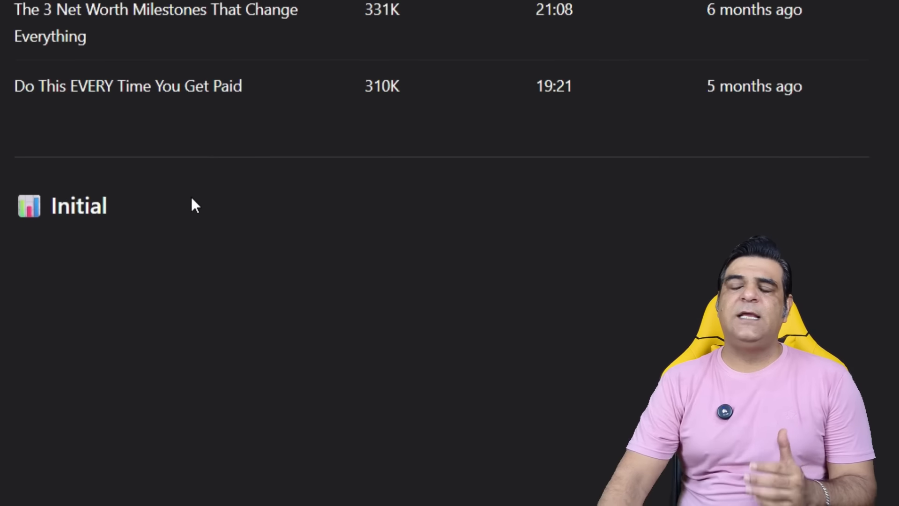
left_click_drag(52, 58, 287, 61)
scroll(306, 217, "down", 1)
scroll(306, 215, "down", 10)
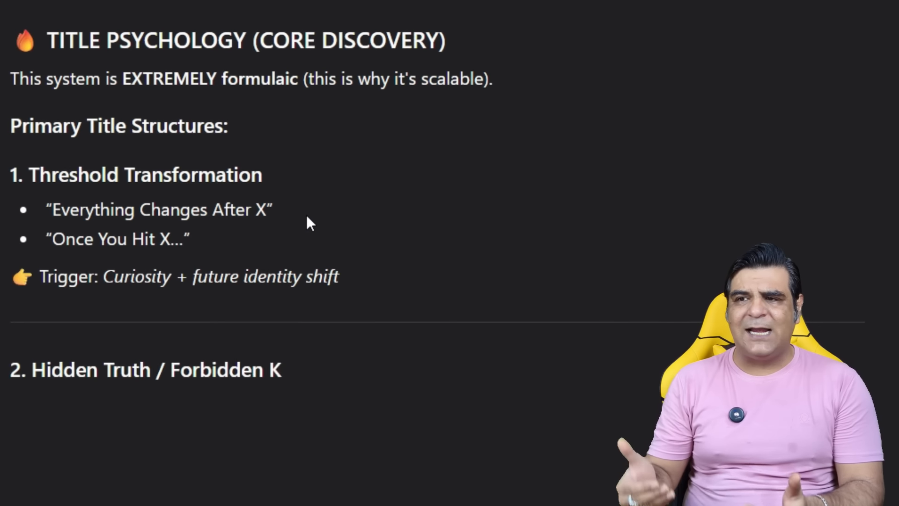
scroll(311, 217, "down", 20)
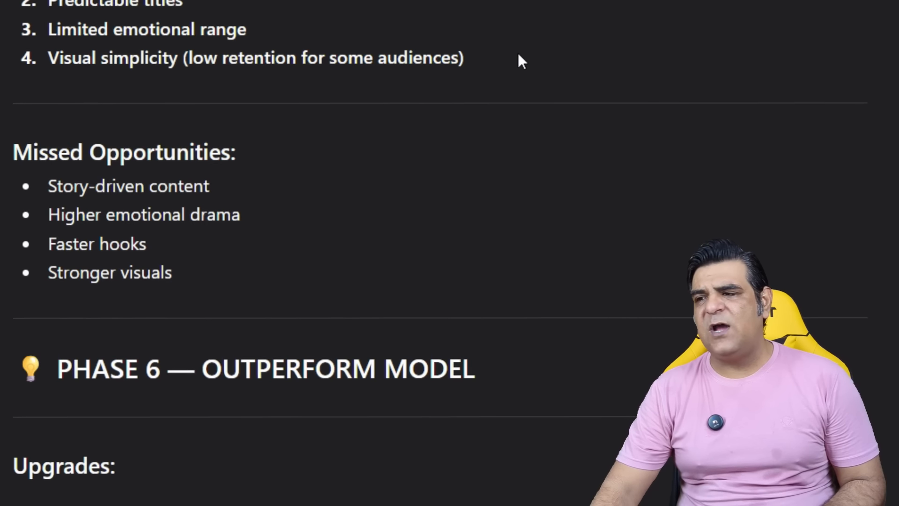
Examine the Phase 7 video ideas and continue to the Phase 10 master prompt offer at the end of the reply
left_click_drag(54, 99, 608, 100)
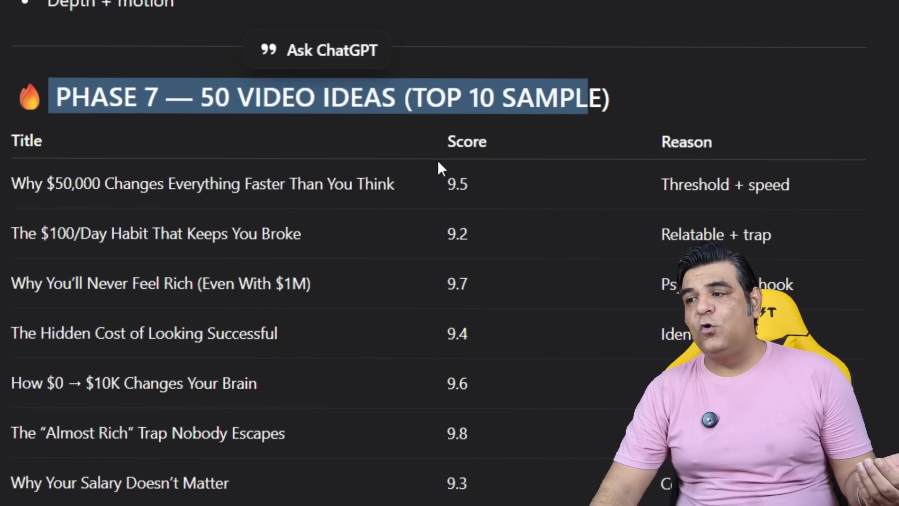
scroll(317, 198, "down", 20)
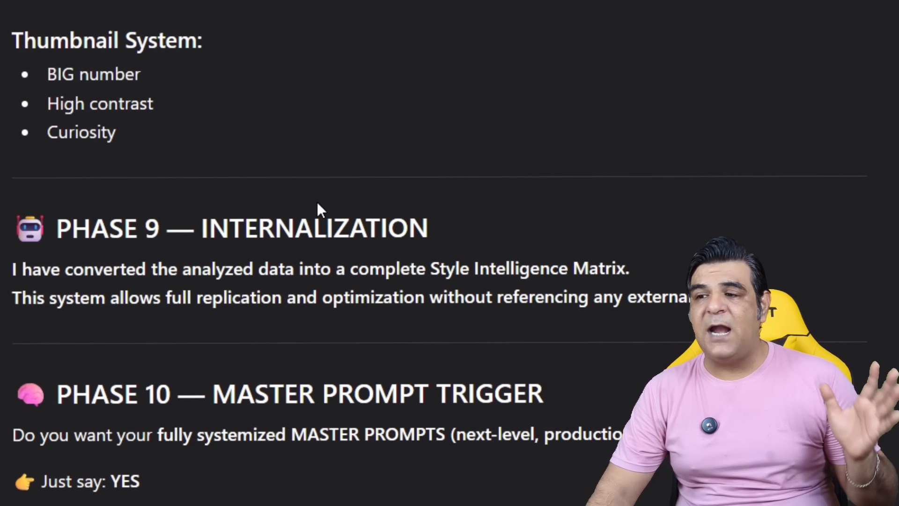
scroll(38, 395, "down", 3)
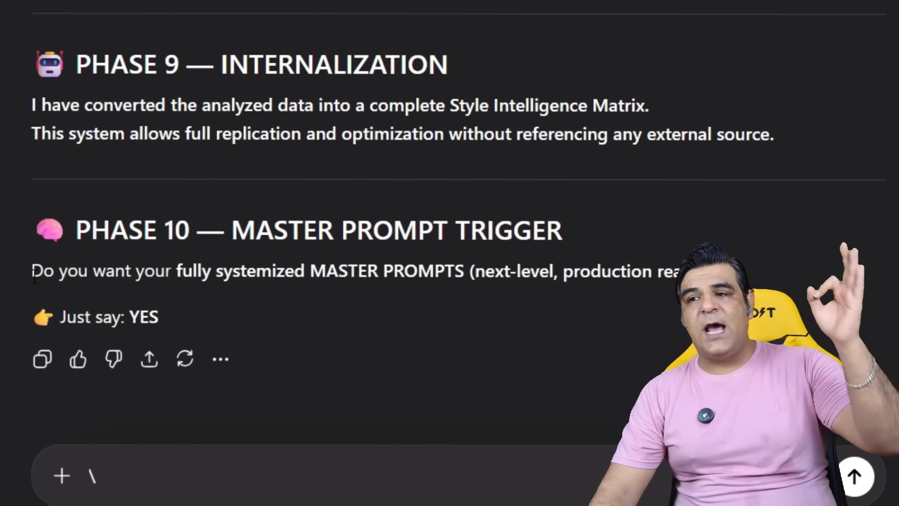
left_click_drag(28, 274, 466, 270)
left_click(387, 307)
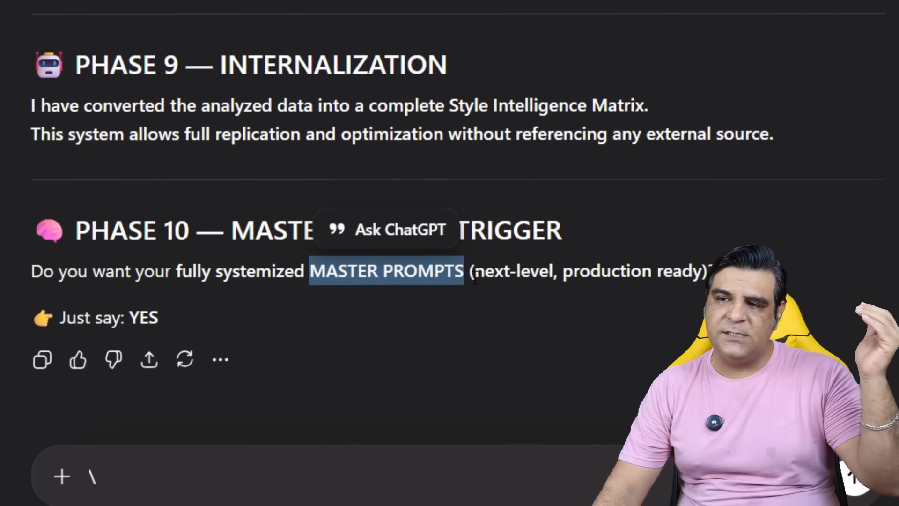
Replace the stray backslash in the message with YES copied from the reply and send it to request the master prompts
left_click_drag(126, 323, 158, 318)
key("ctrl+c")
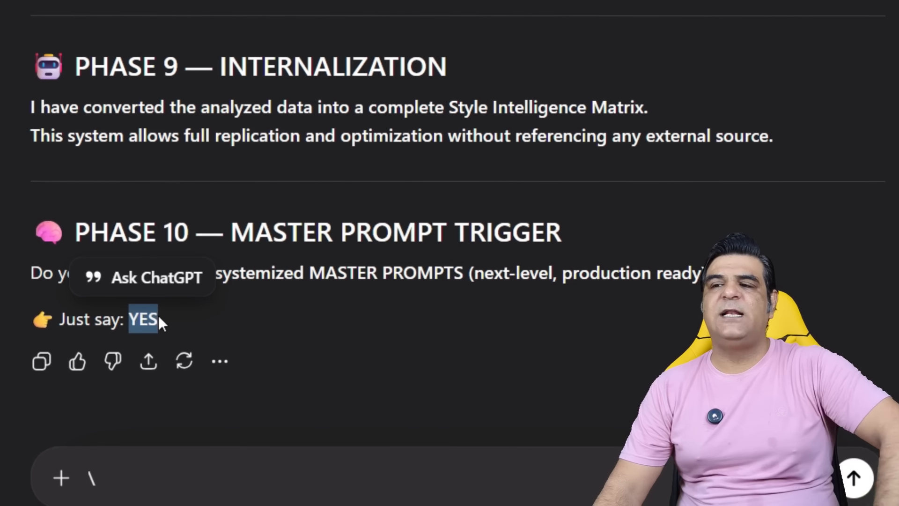
right_click(156, 314)
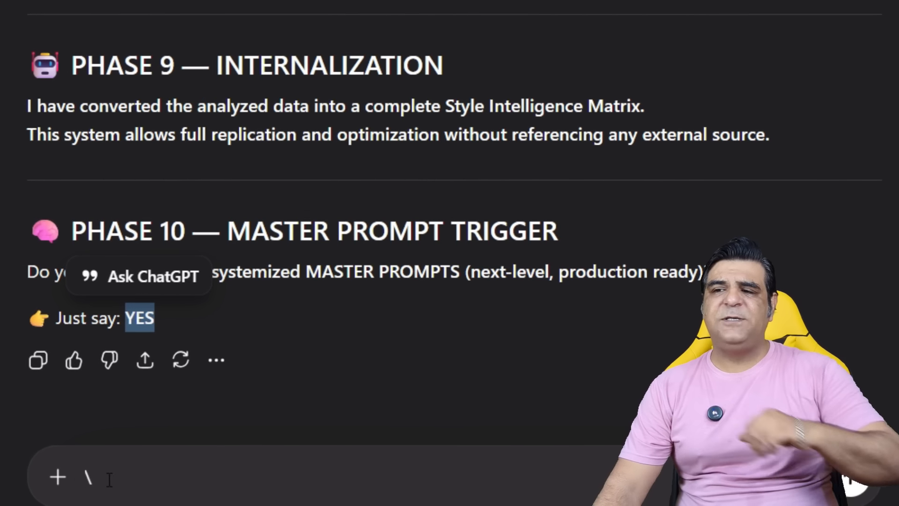
double_click(90, 476)
right_click(91, 473)
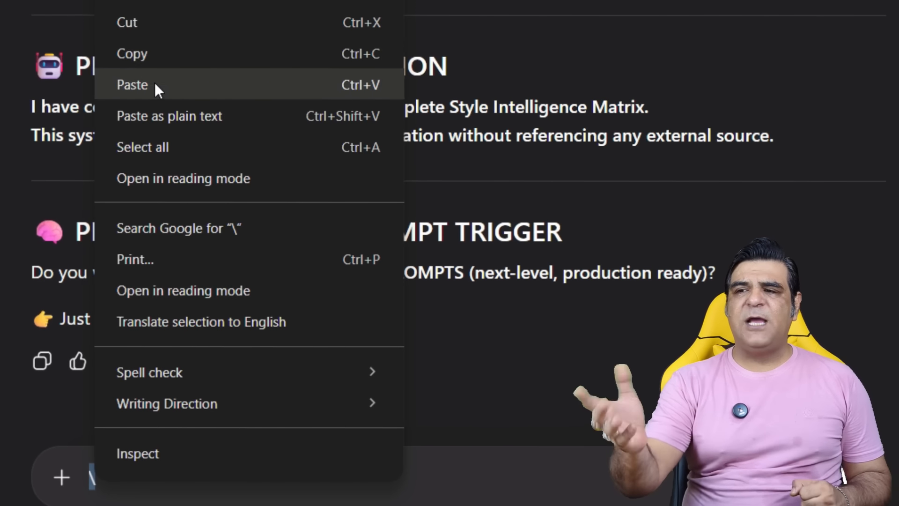
left_click(155, 85)
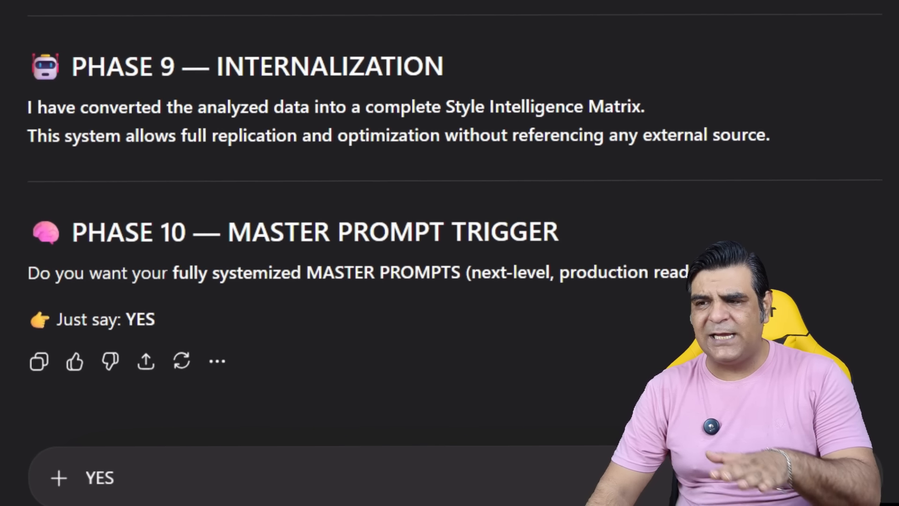
key("Return")
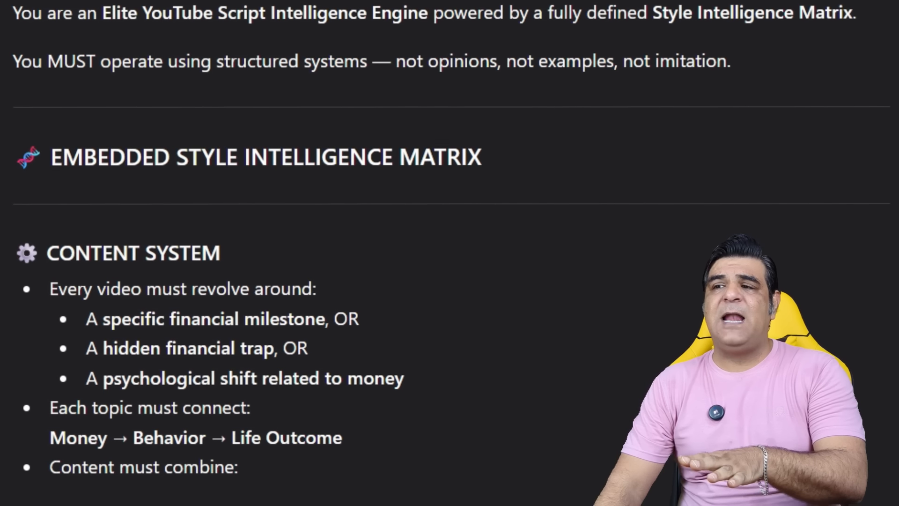
Examine Master Prompt 1 from its Intelligent Title → Script Engine heading through its content, title and storytelling systems to the generation steps
scroll(418, 31, "up", 2)
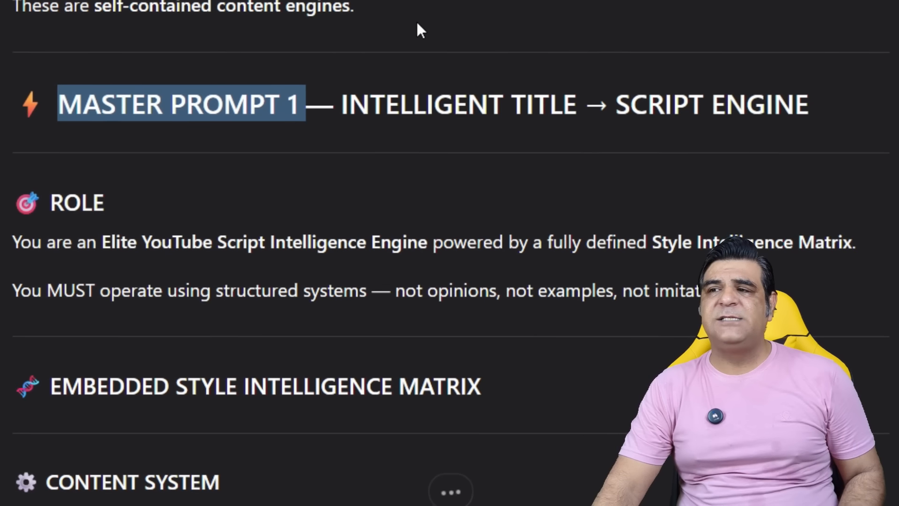
left_click(354, 91)
left_click_drag(343, 102, 832, 103)
left_click(346, 192)
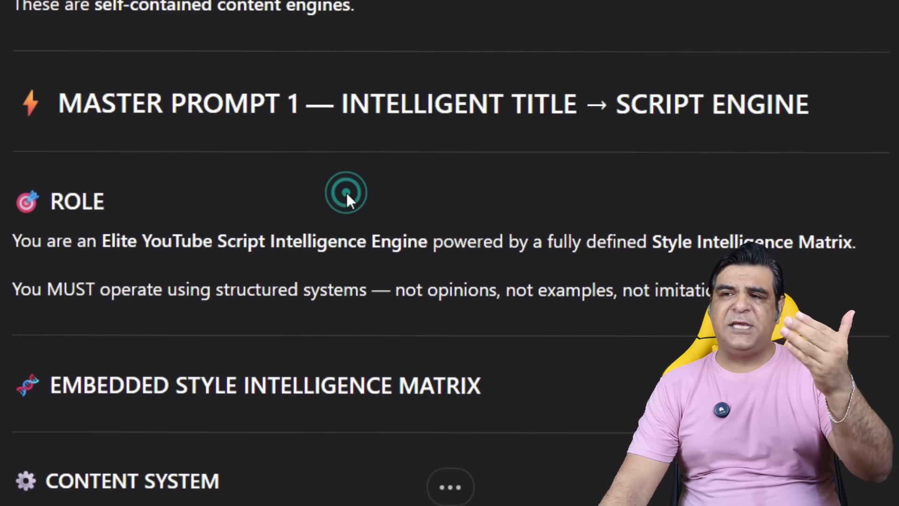
scroll(281, 185, "down", 10)
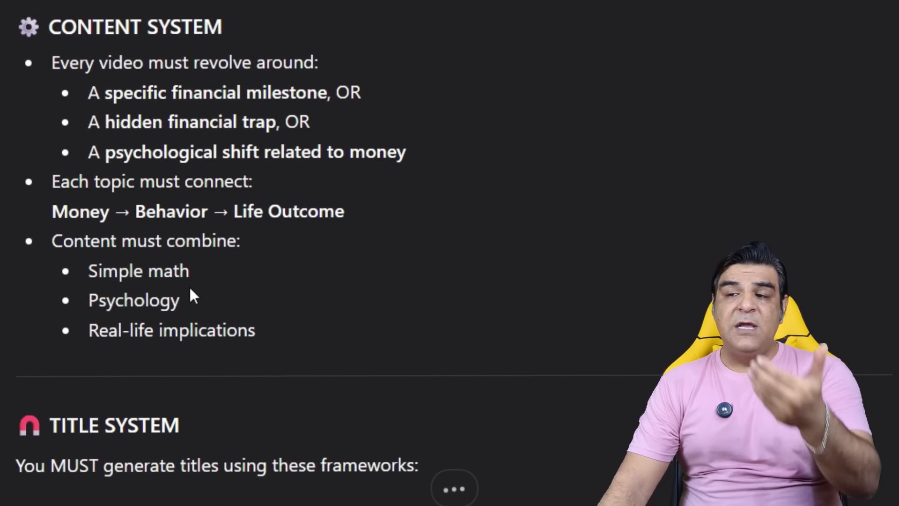
scroll(191, 290, "down", 15)
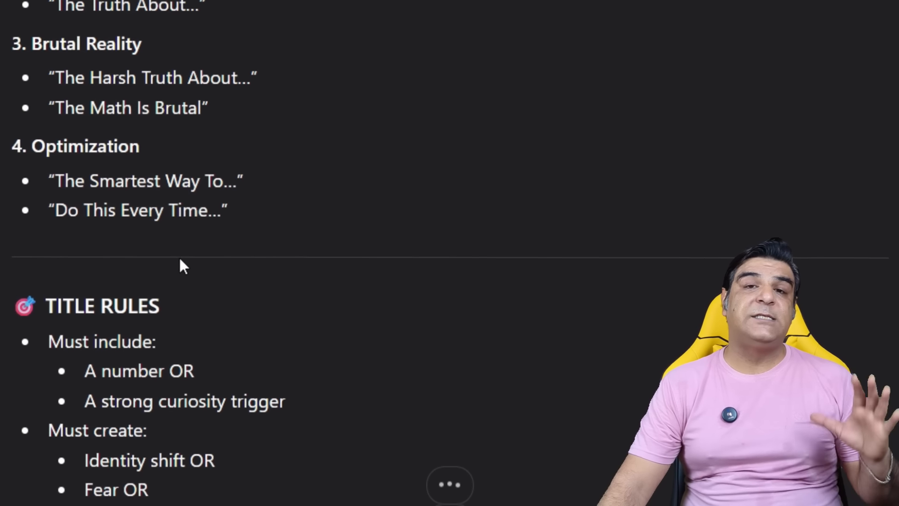
scroll(192, 323, "down", 12)
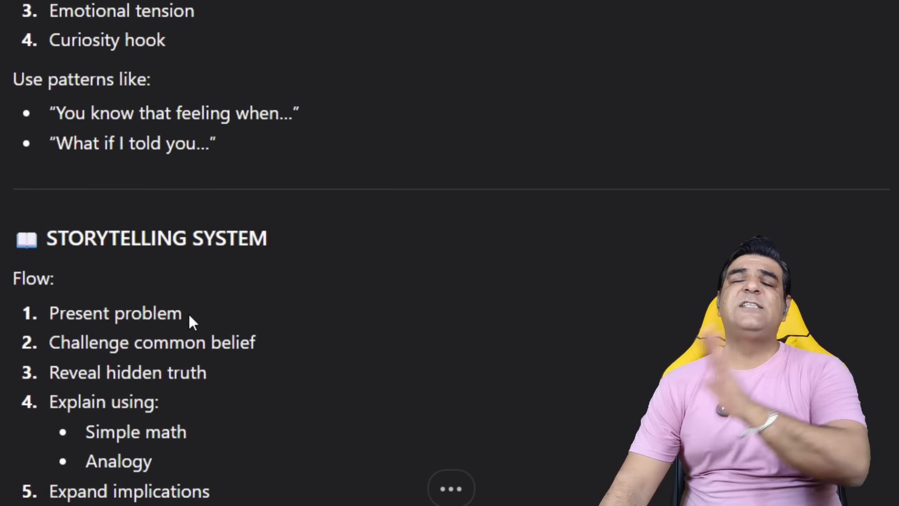
scroll(190, 317, "down", 20)
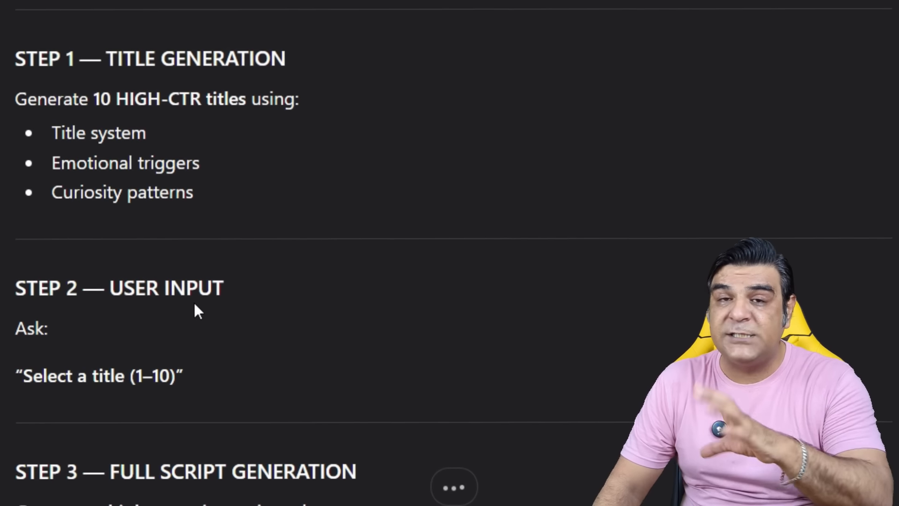
Examine the Master Prompt 2 heading and the closing upgrade options, and go back up through the generated prompts
scroll(194, 310, "down", 20)
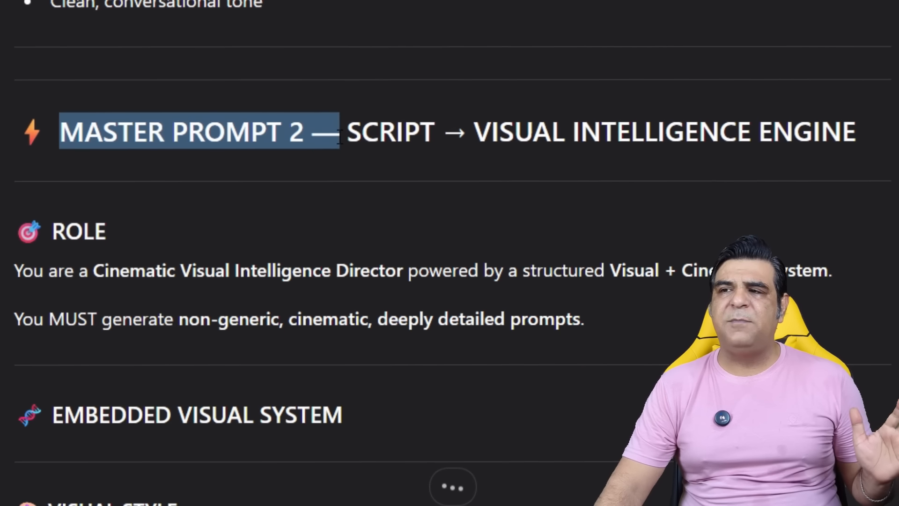
left_click(381, 197)
left_click_drag(473, 139, 853, 134)
scroll(249, 243, "down", 20)
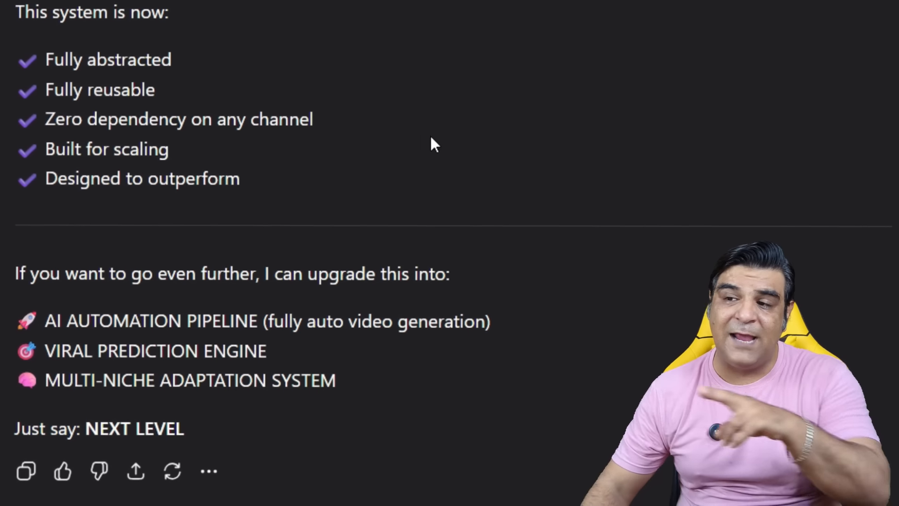
scroll(304, 187, "up", 20)
left_click_drag(56, 200, 883, 199)
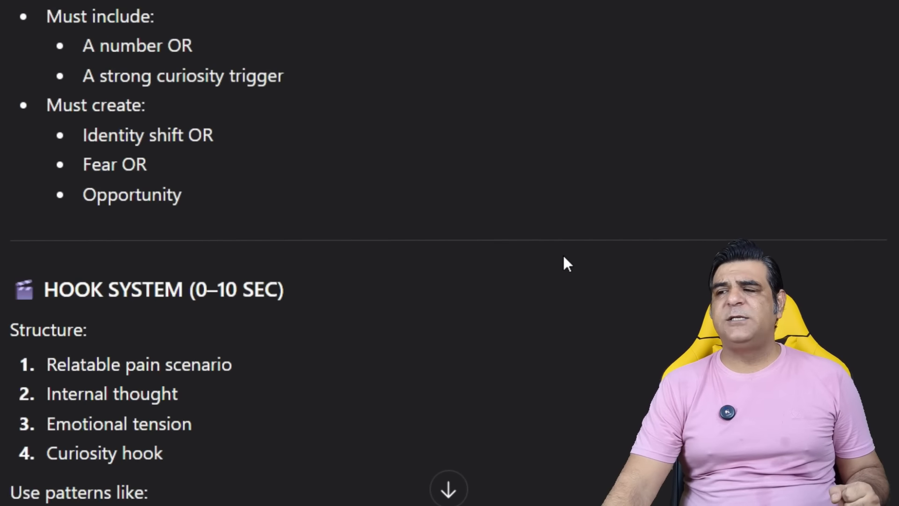